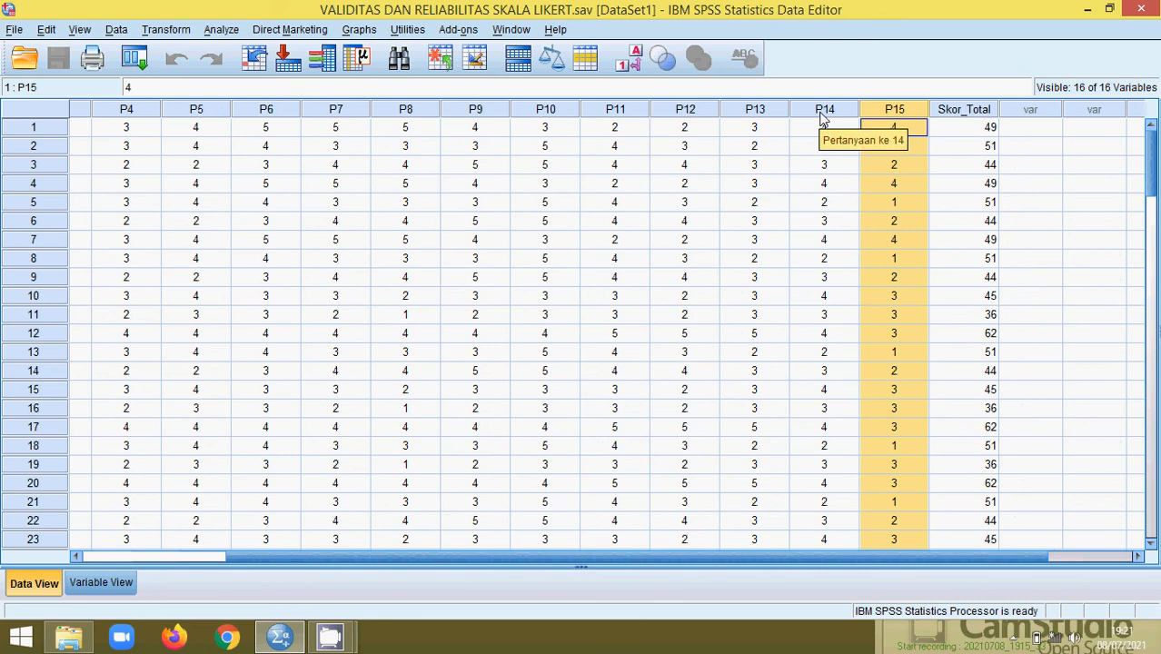
Examine the Skor_Total column and the questionnaire responses from case 1 through case 100 in the dataset
left_click(957, 116)
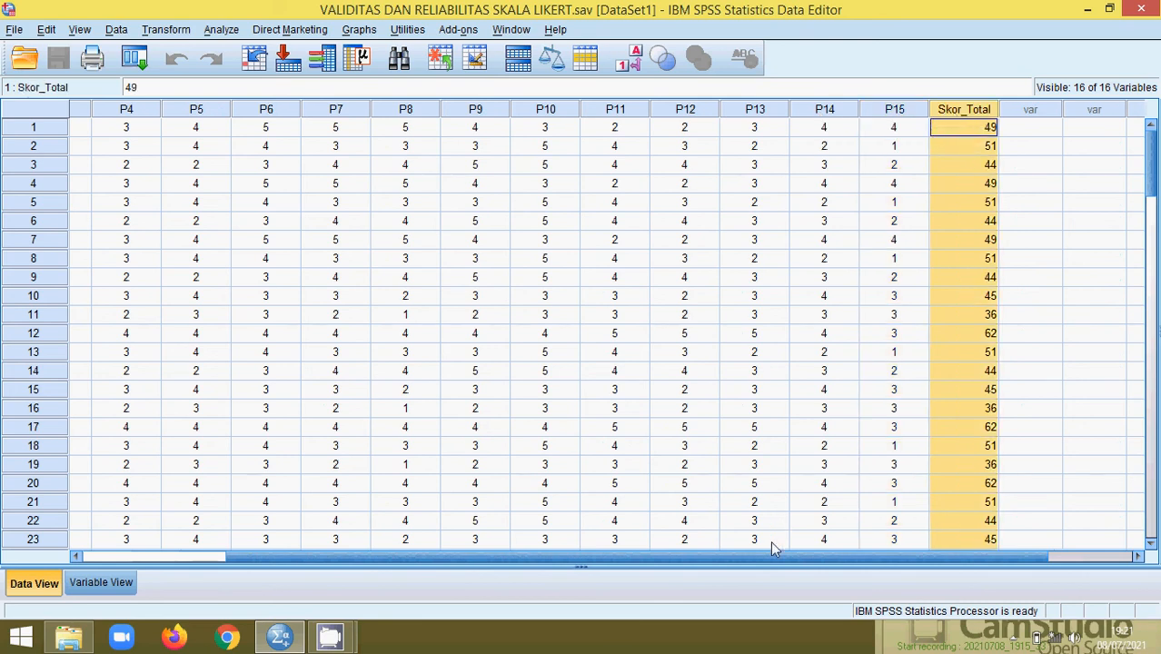
left_click_drag(770, 561, 552, 578)
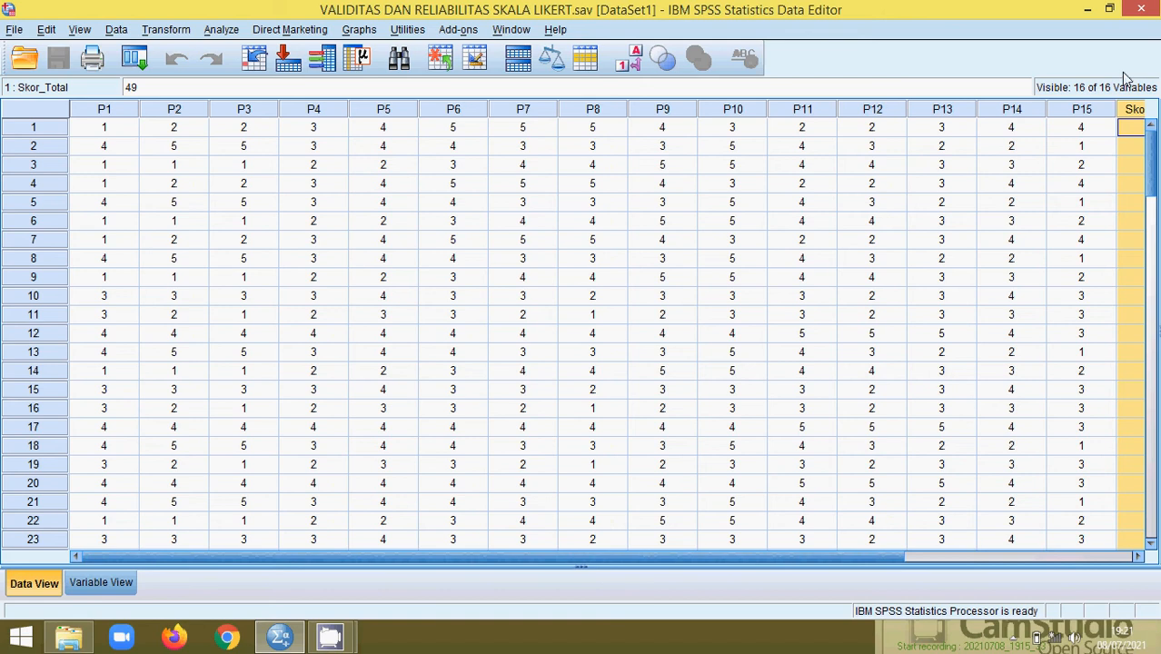
left_click(32, 132)
left_click(36, 148)
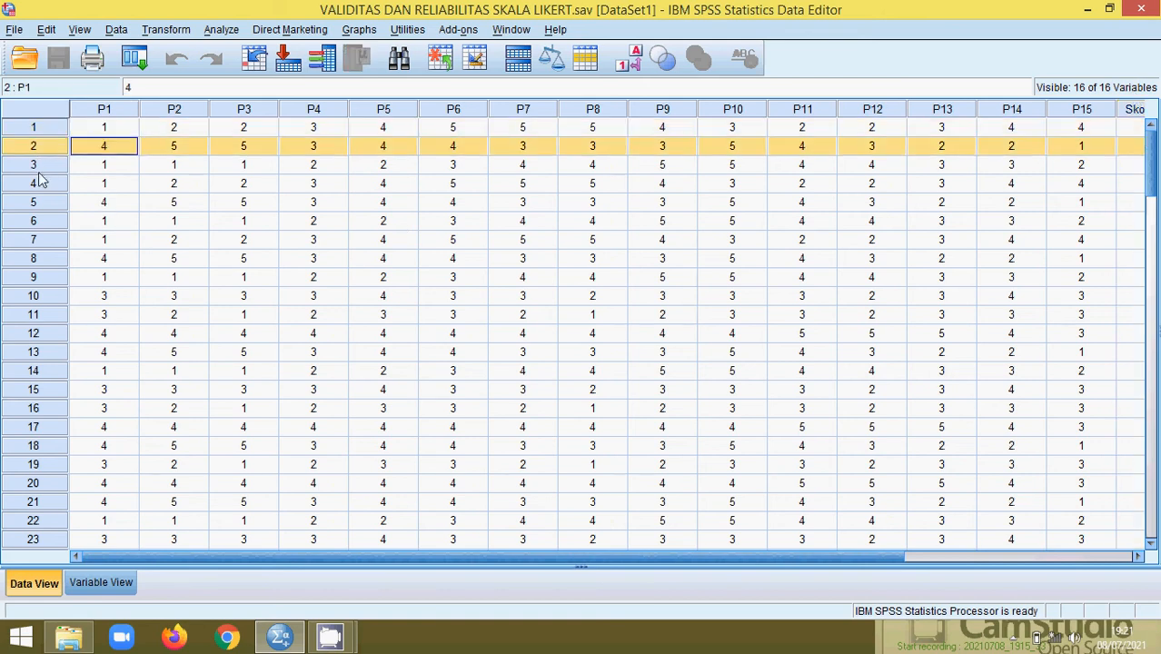
left_click(39, 165)
left_click(45, 203)
left_click_drag(1151, 150, 1155, 392)
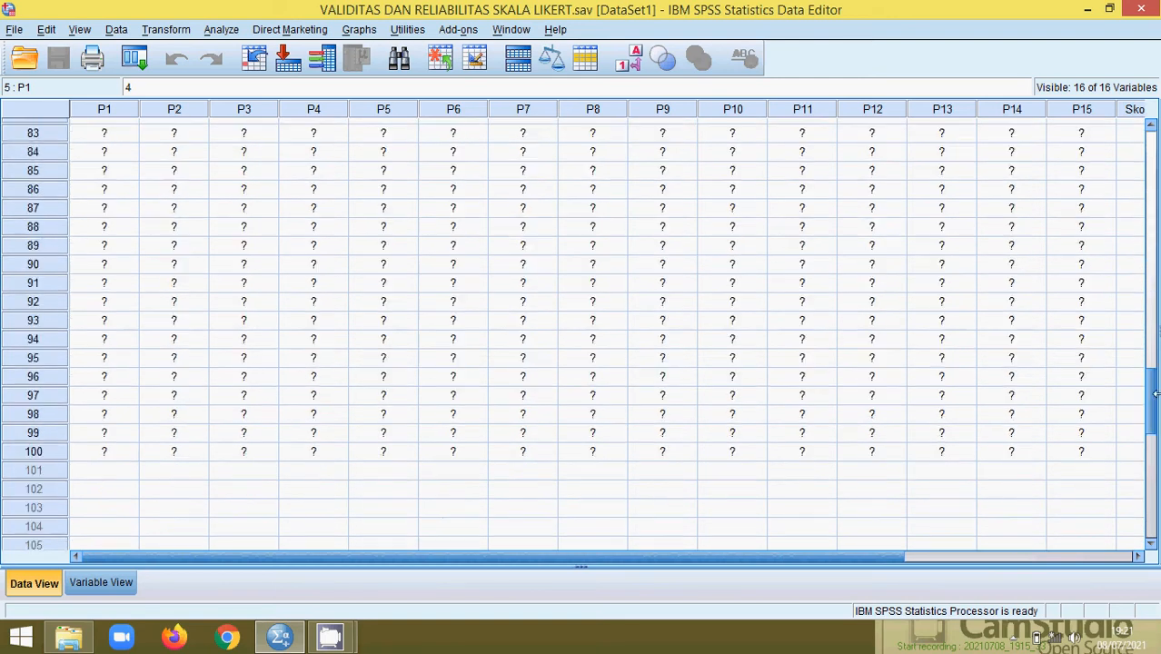
left_click(36, 454)
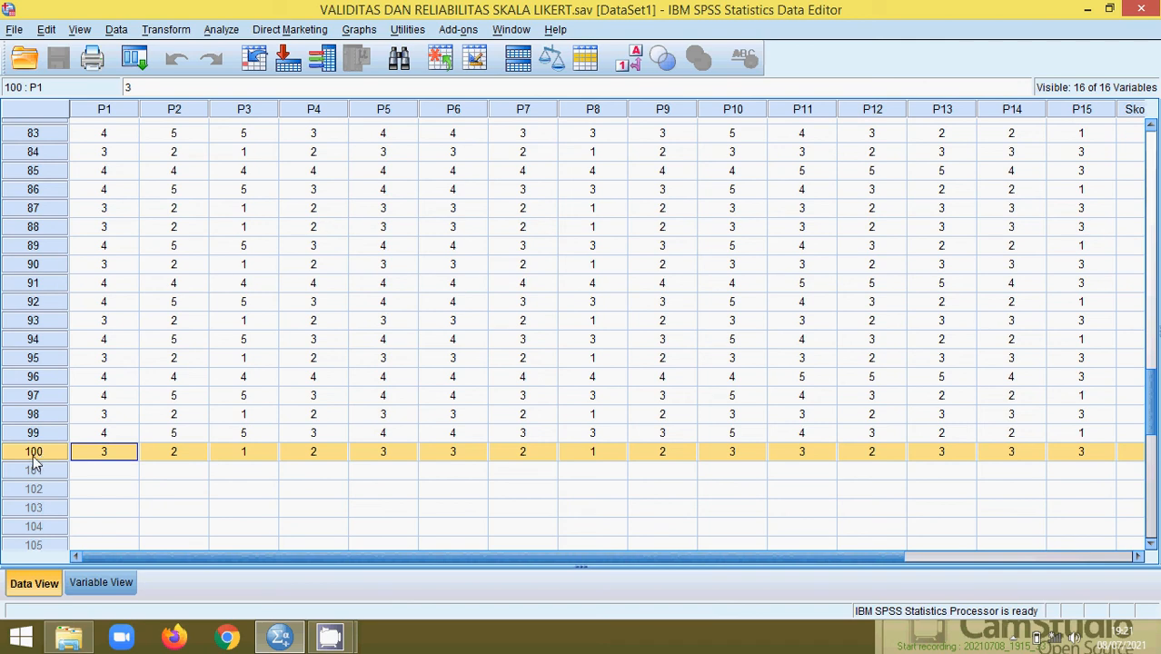
left_click(35, 418)
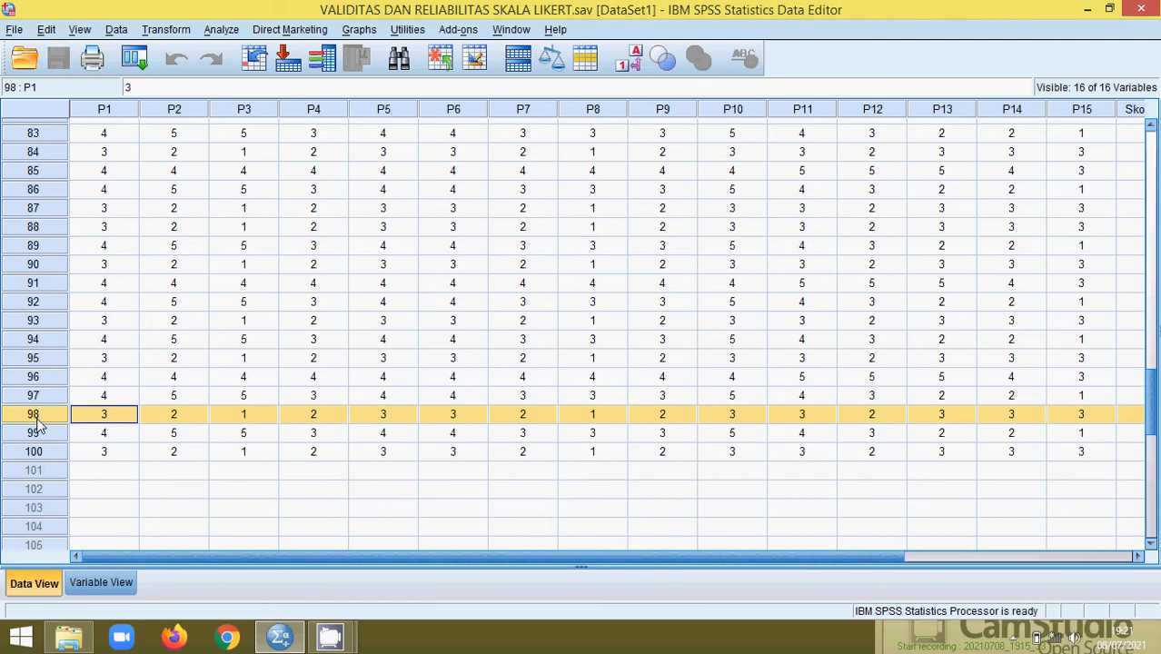
left_click(42, 451)
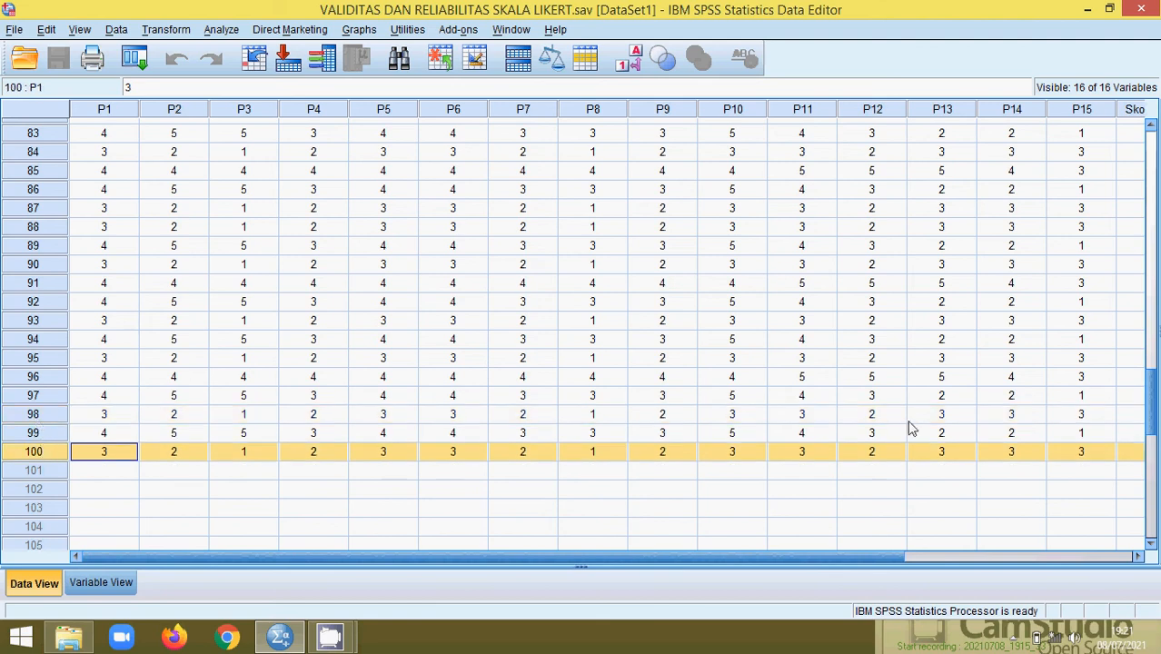
left_click_drag(1150, 427, 1155, 123)
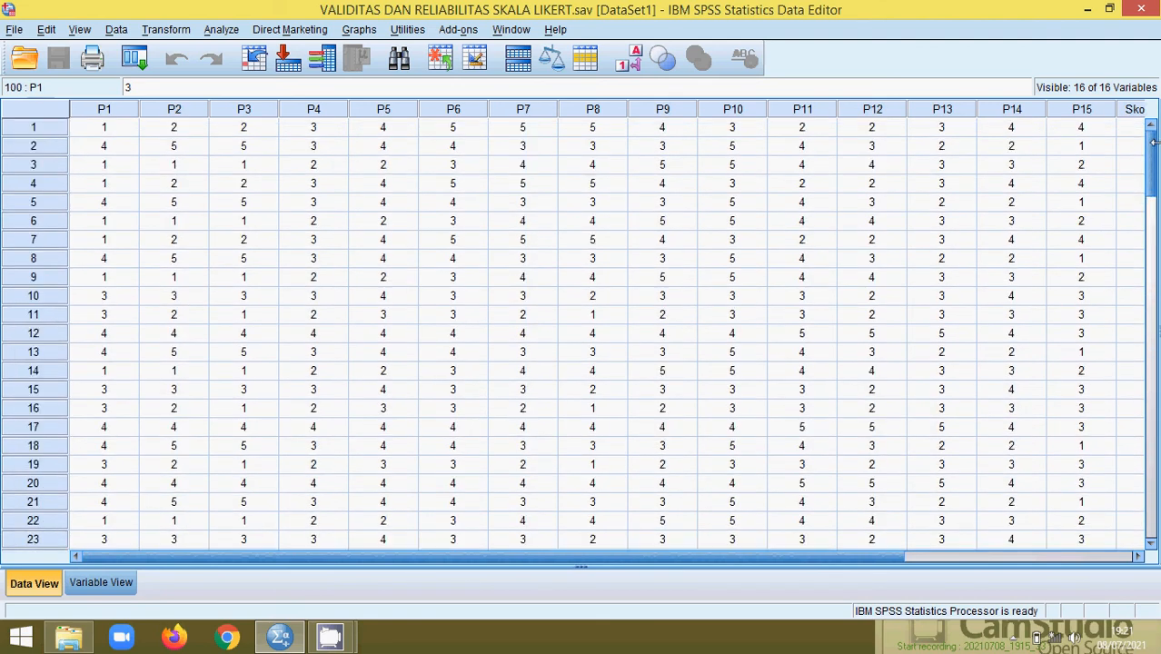
Display the responses in the data grid as value labels instead of numeric codes
left_click(626, 61)
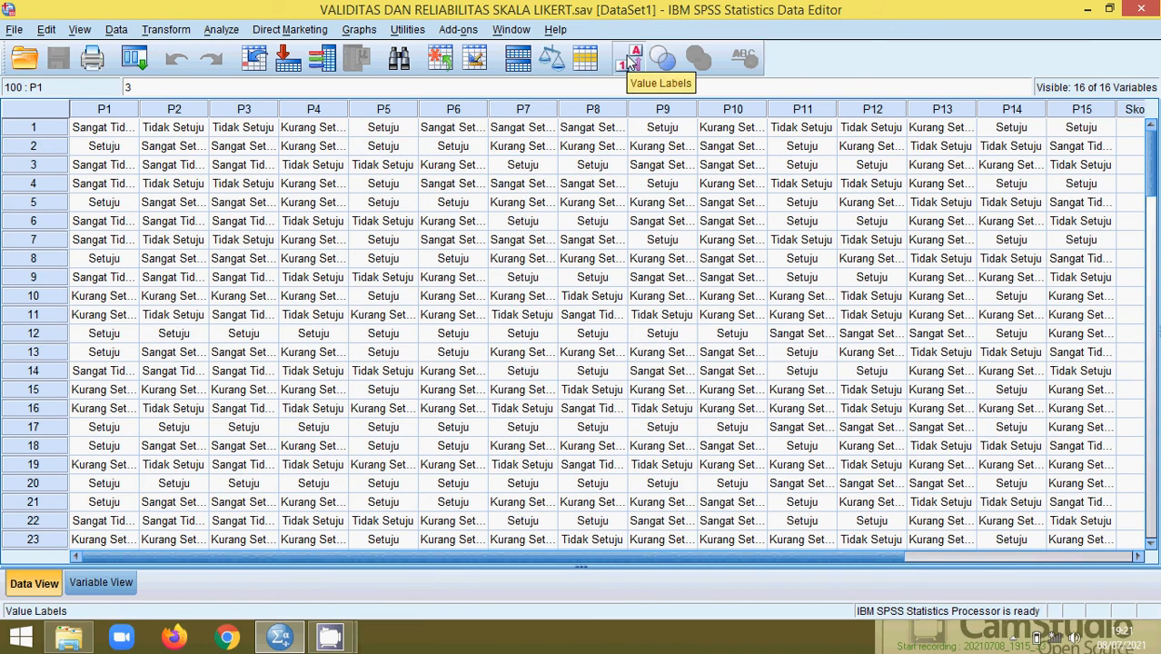
left_click(631, 62)
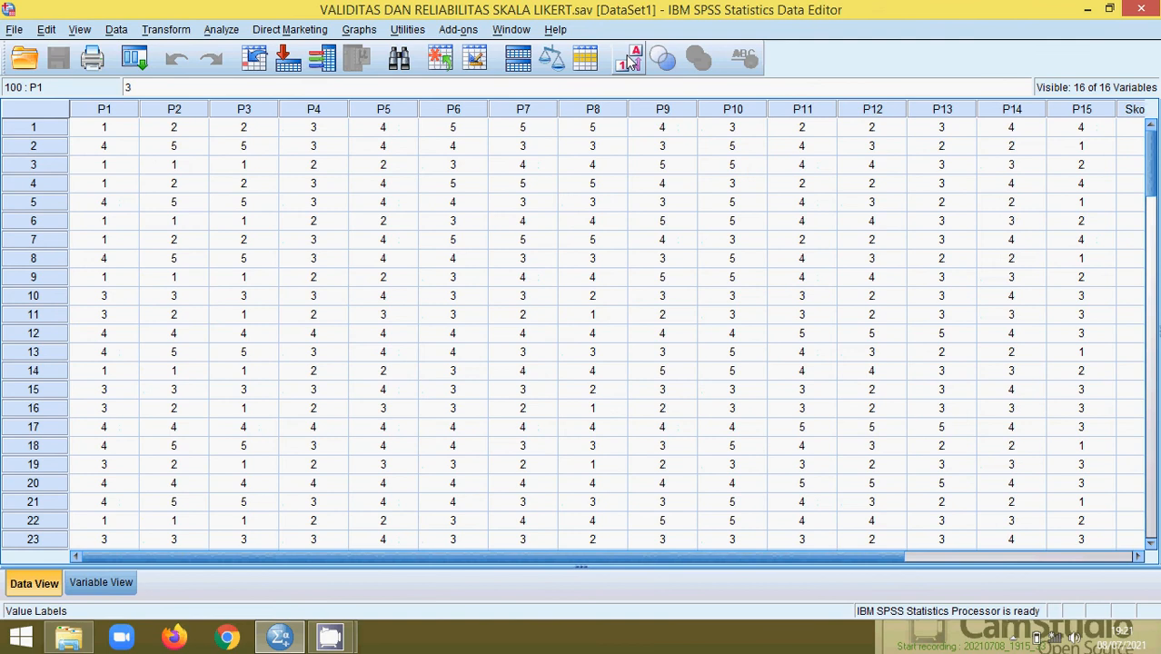
left_click(632, 62)
left_click(631, 61)
left_click(632, 62)
left_click(632, 62)
left_click(631, 61)
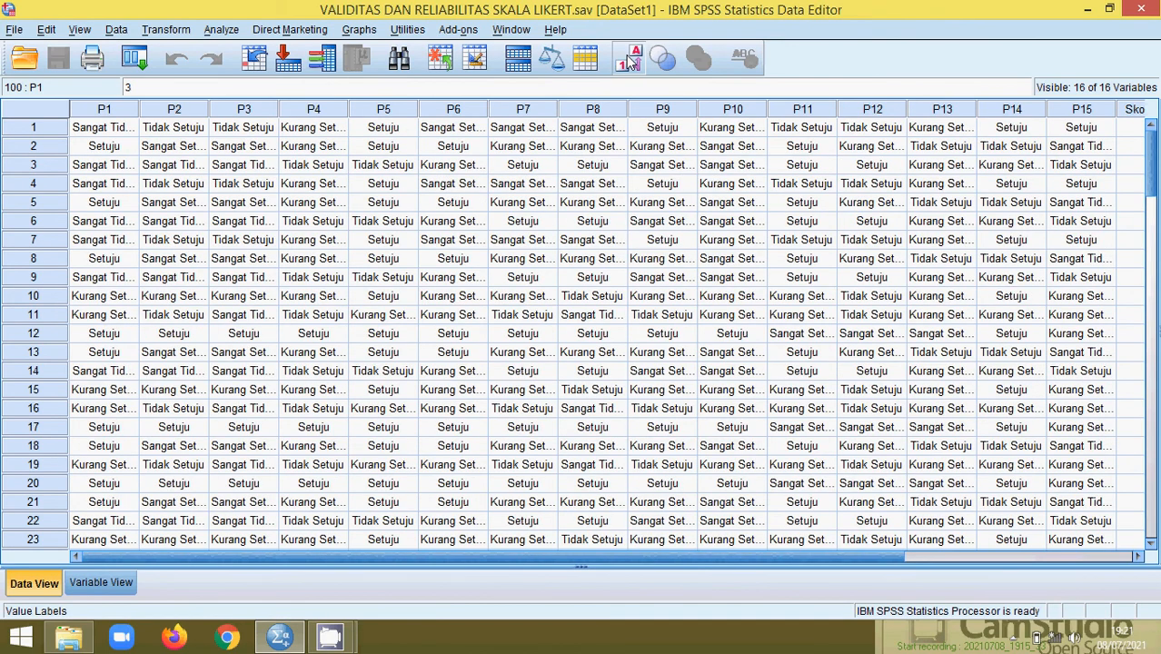
left_click(631, 62)
left_click(631, 62)
left_click(631, 62)
left_click(631, 62)
left_click(631, 62)
left_click(631, 62)
left_click(631, 62)
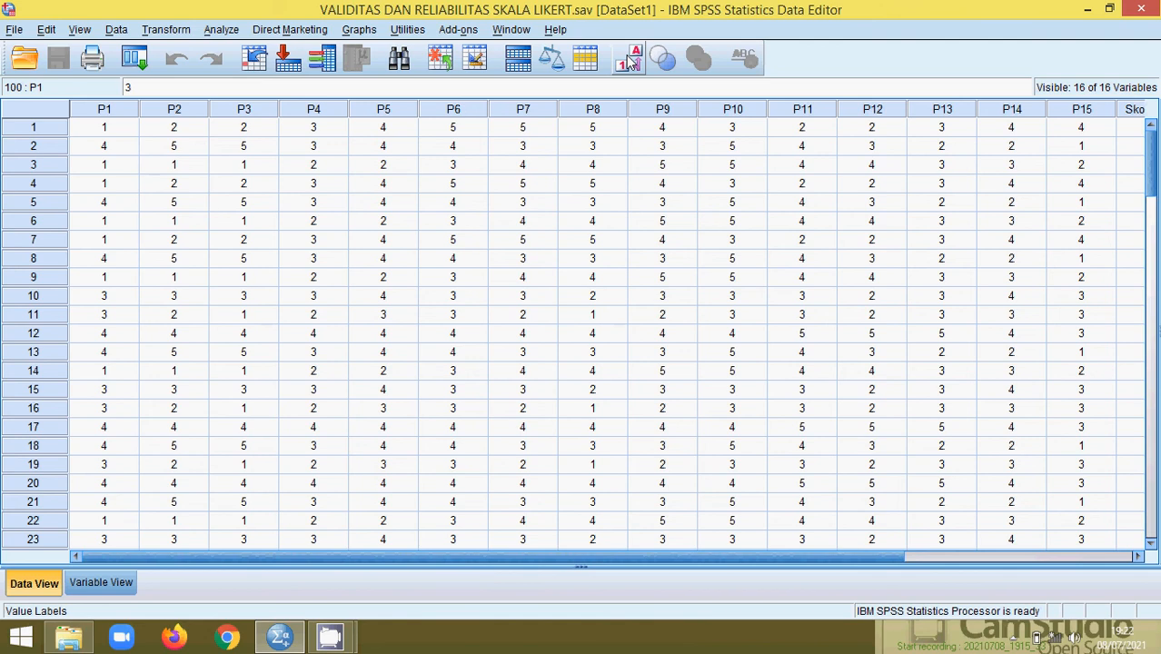
left_click(631, 62)
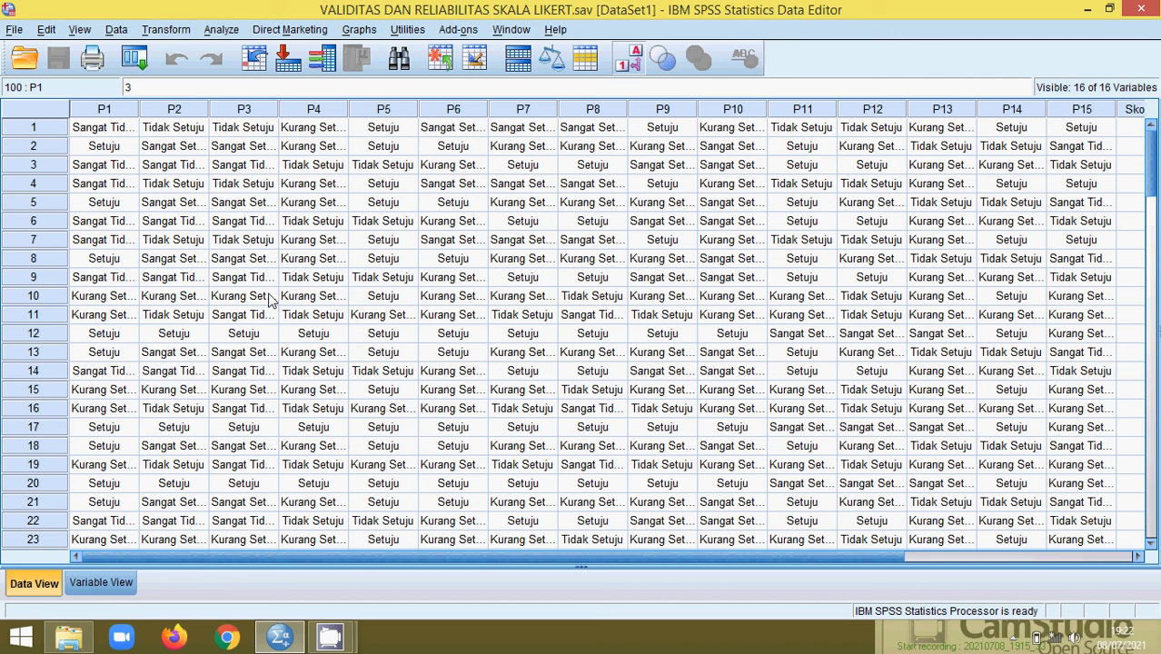
Start a Bivariate Correlations analysis and include all variables, from Pertanyaan ke 1 through Pertanyaan ke 15 plus Skor_Total
left_click(209, 33)
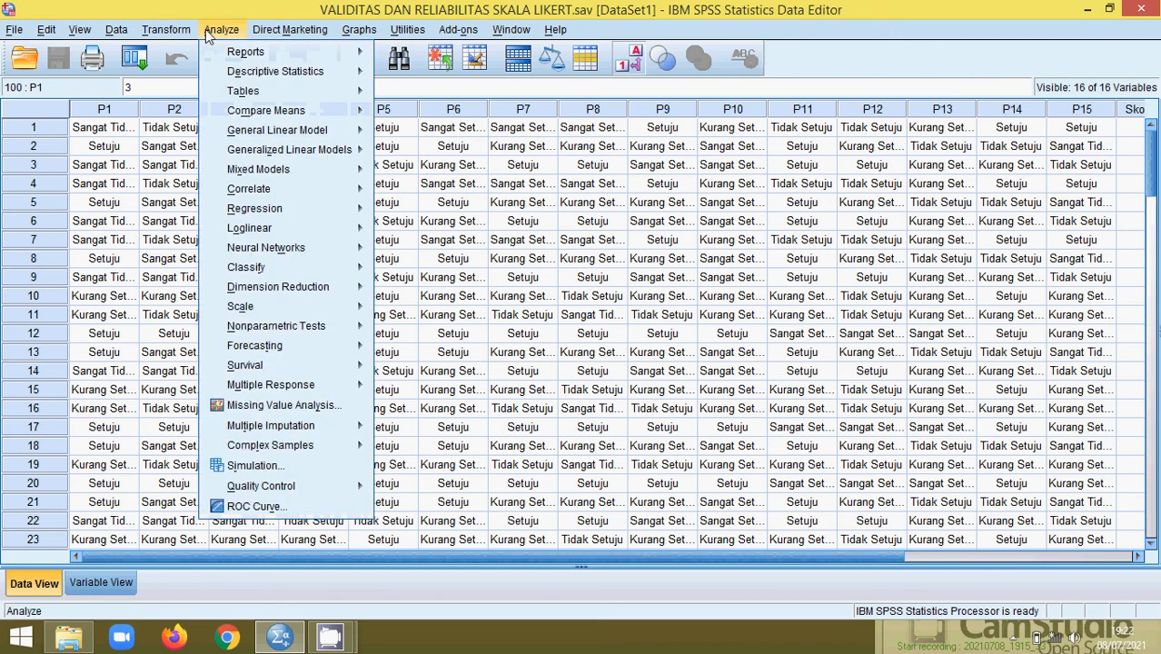
mouse_move(305, 193)
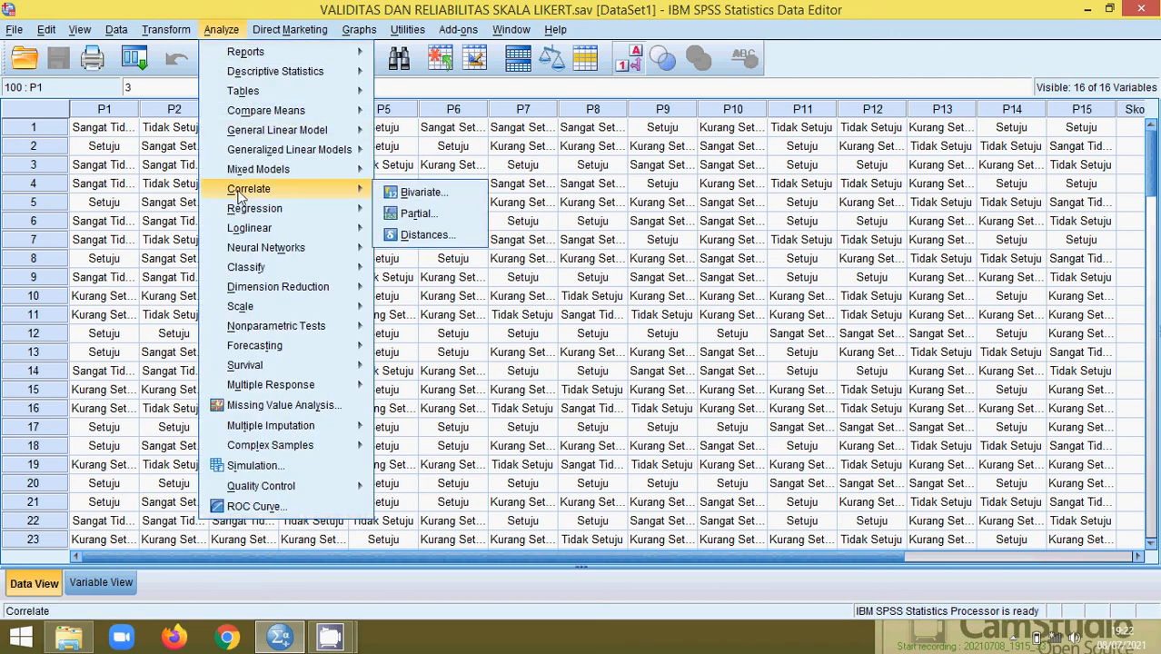
left_click(425, 193)
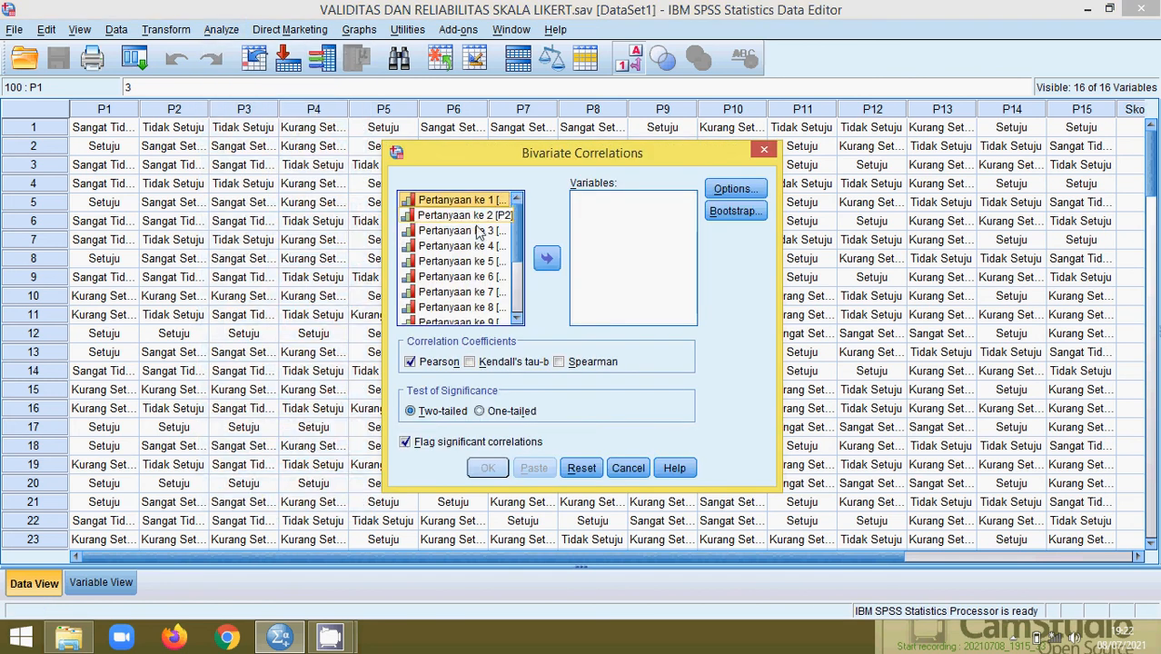
mouse_move(516, 228)
left_mouse_down()
mouse_move(514, 302)
mouse_move(516, 223)
left_mouse_up()
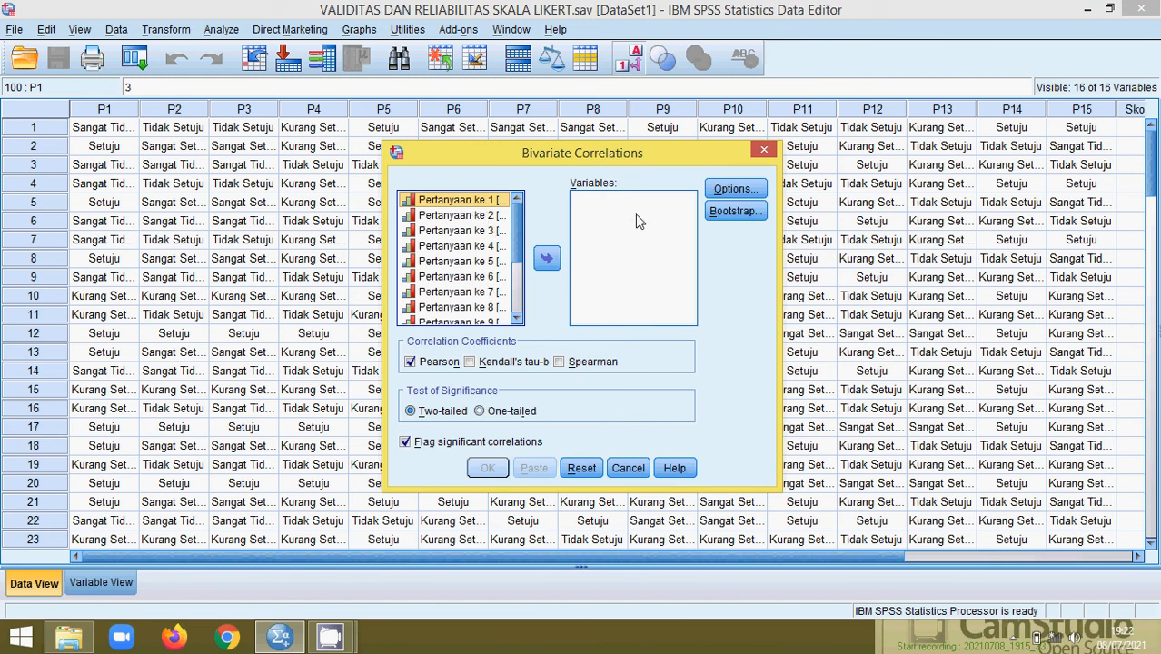
left_click(545, 261)
left_click(544, 263)
key("ctrl+a")
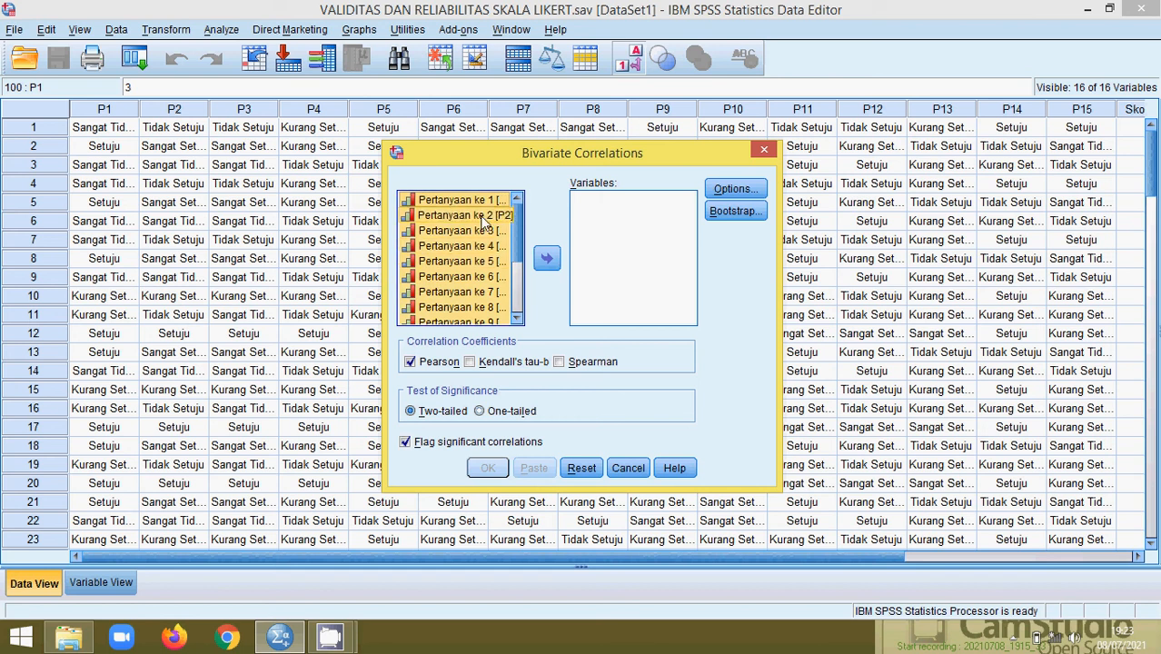
left_click(547, 261)
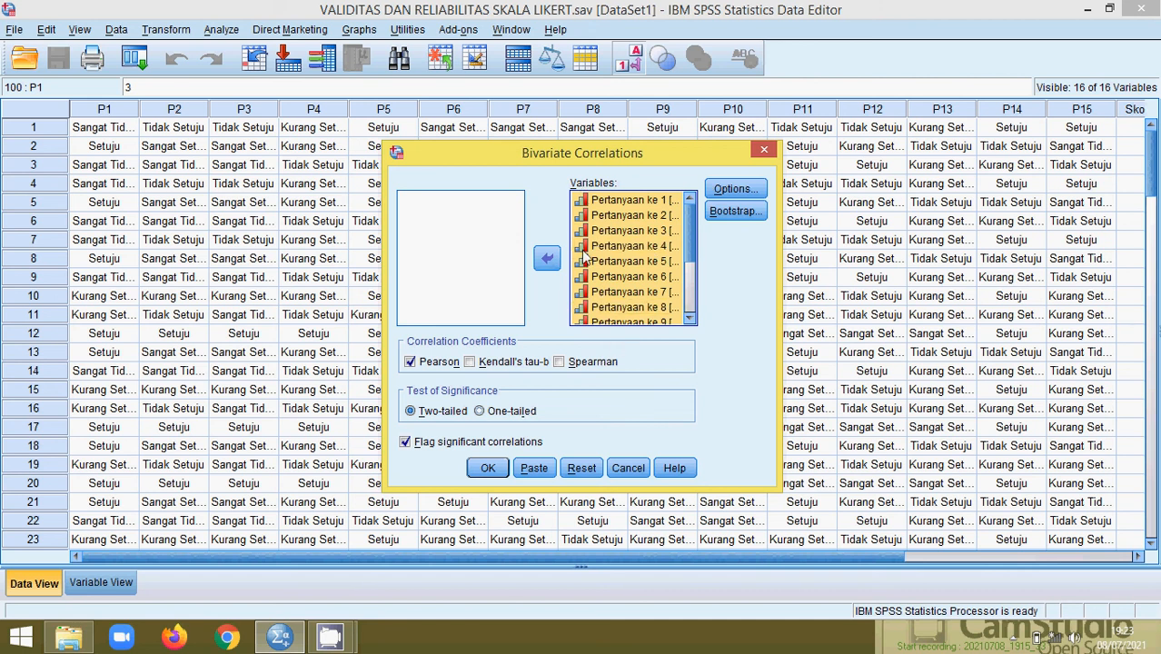
scroll(610, 246, "down", 3)
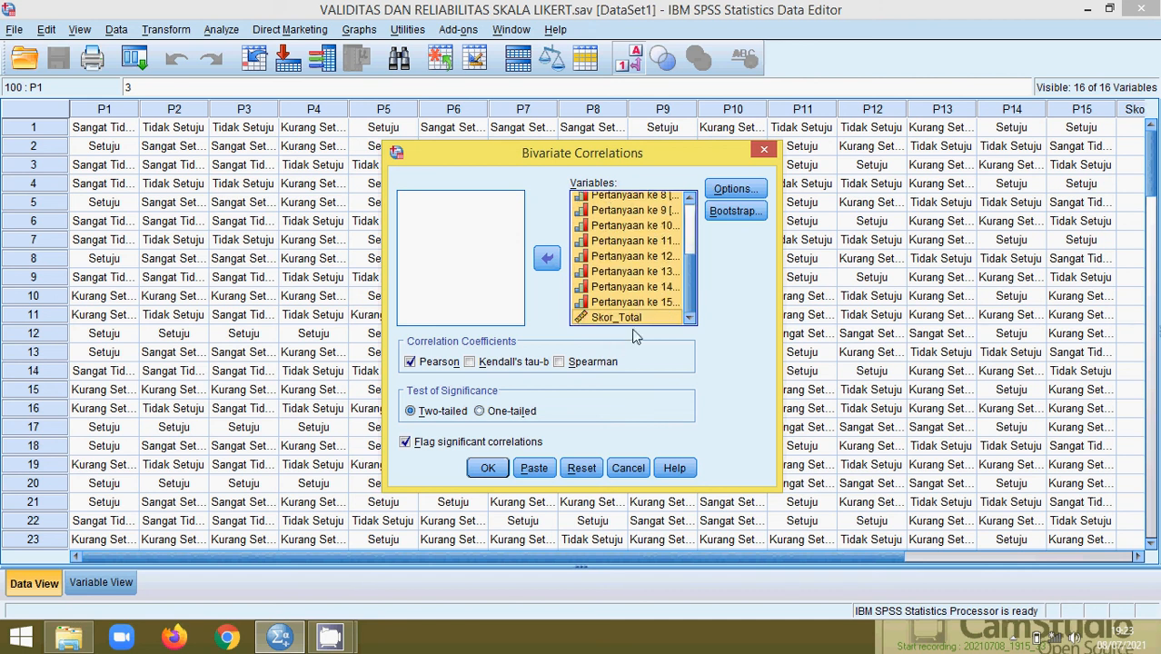
scroll(618, 323, "up", 3)
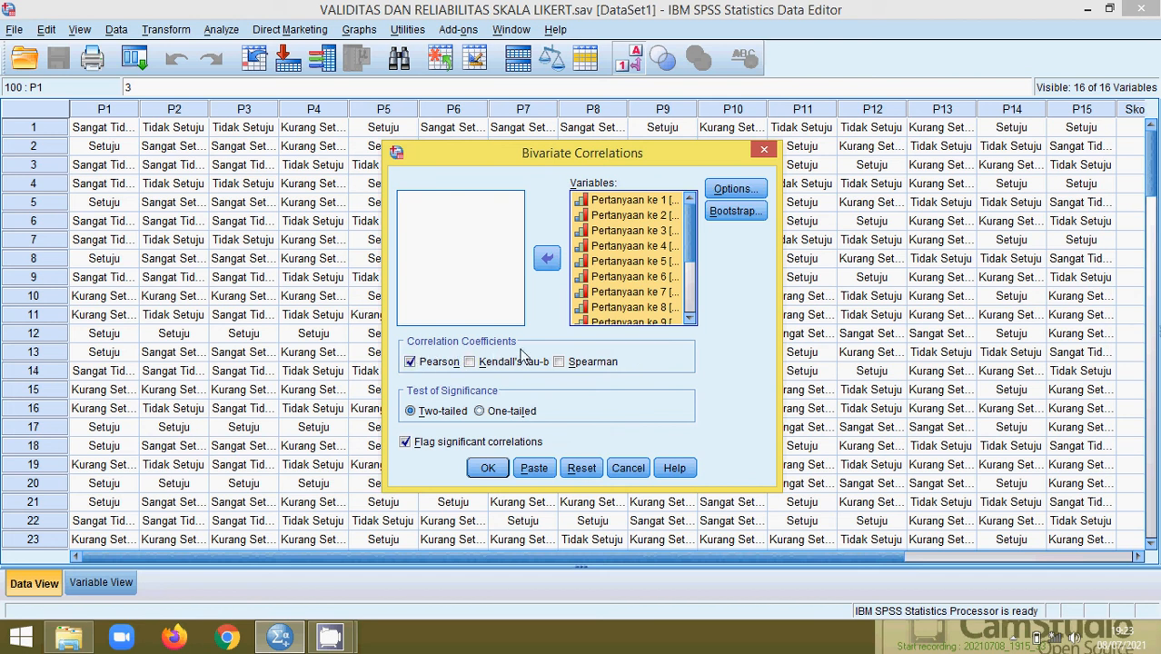
Run the bivariate correlation with the Pearson coefficient, a two-tailed significance test and significant correlations flagged
left_click(423, 372)
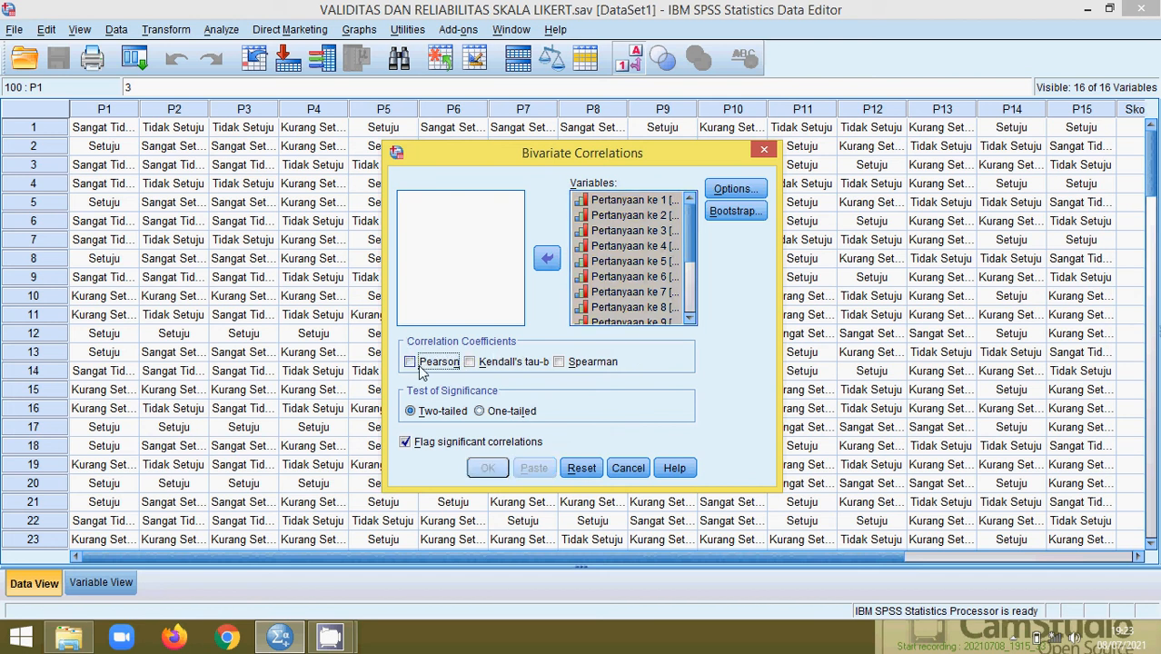
left_click(421, 372)
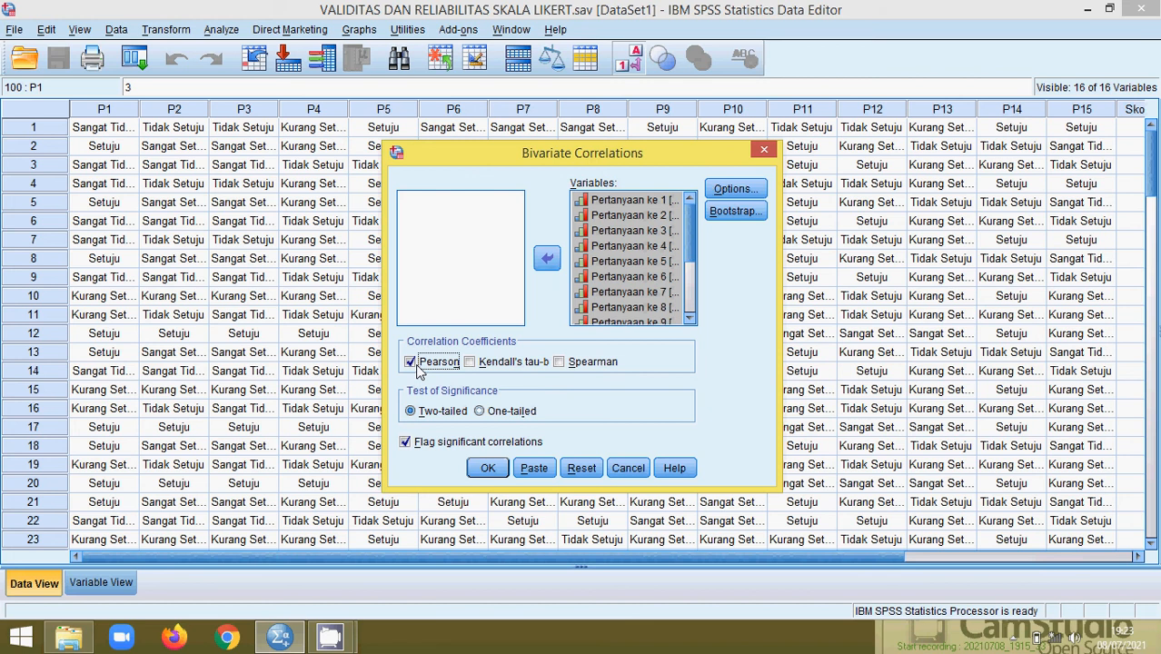
left_click(465, 414)
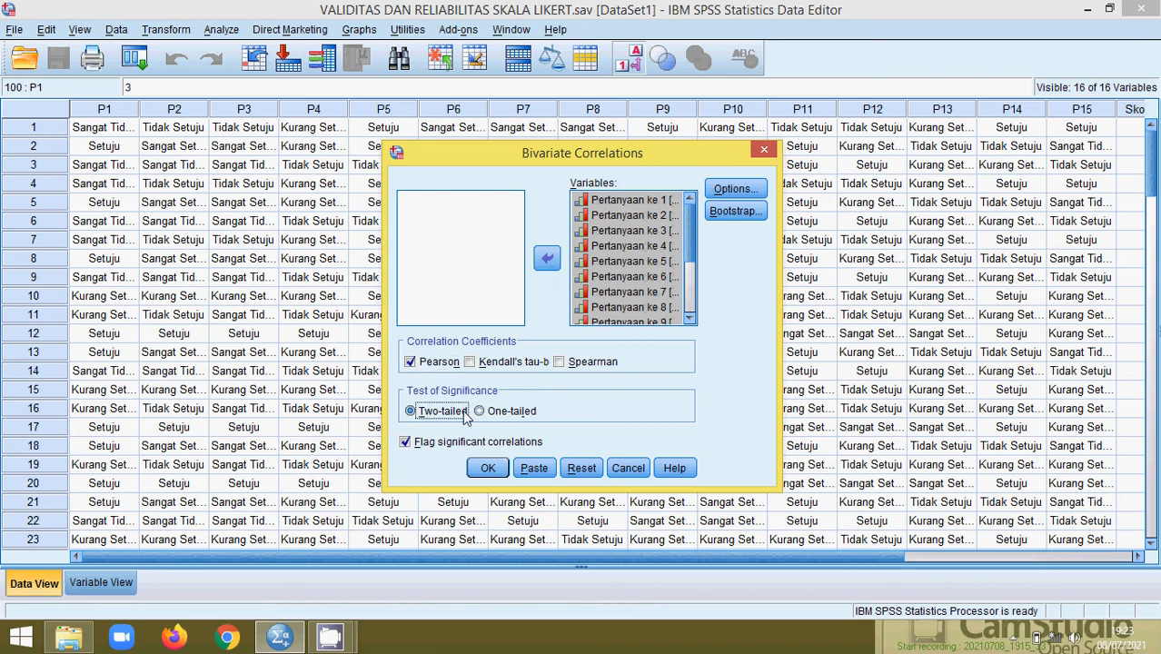
left_click(416, 446)
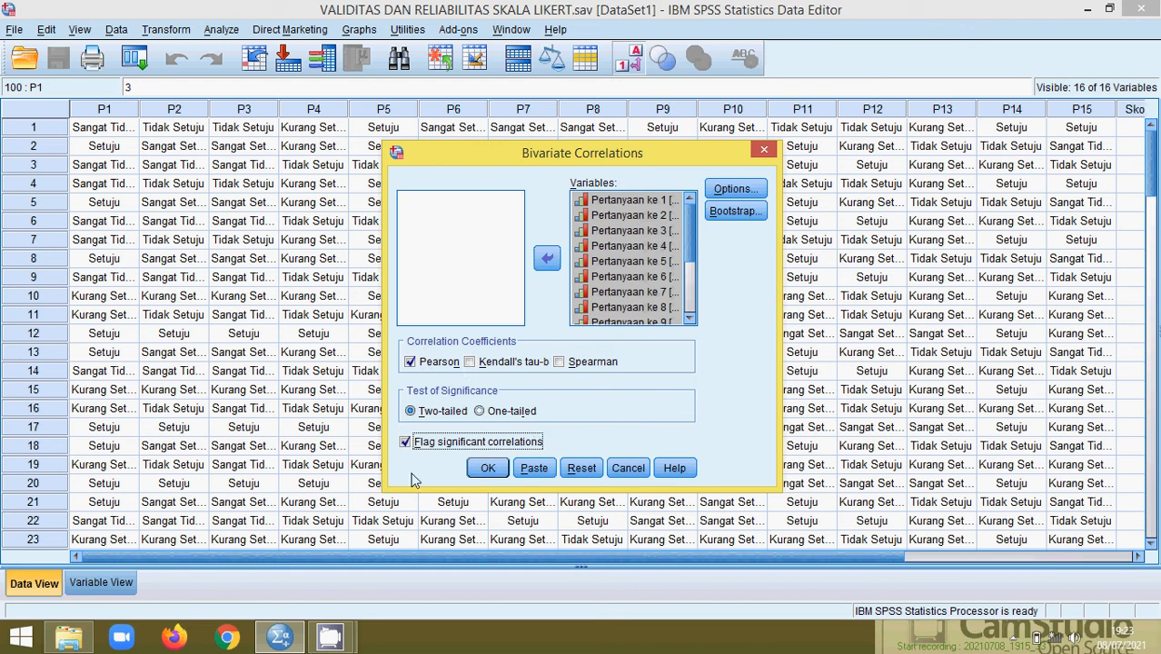
left_click(488, 469)
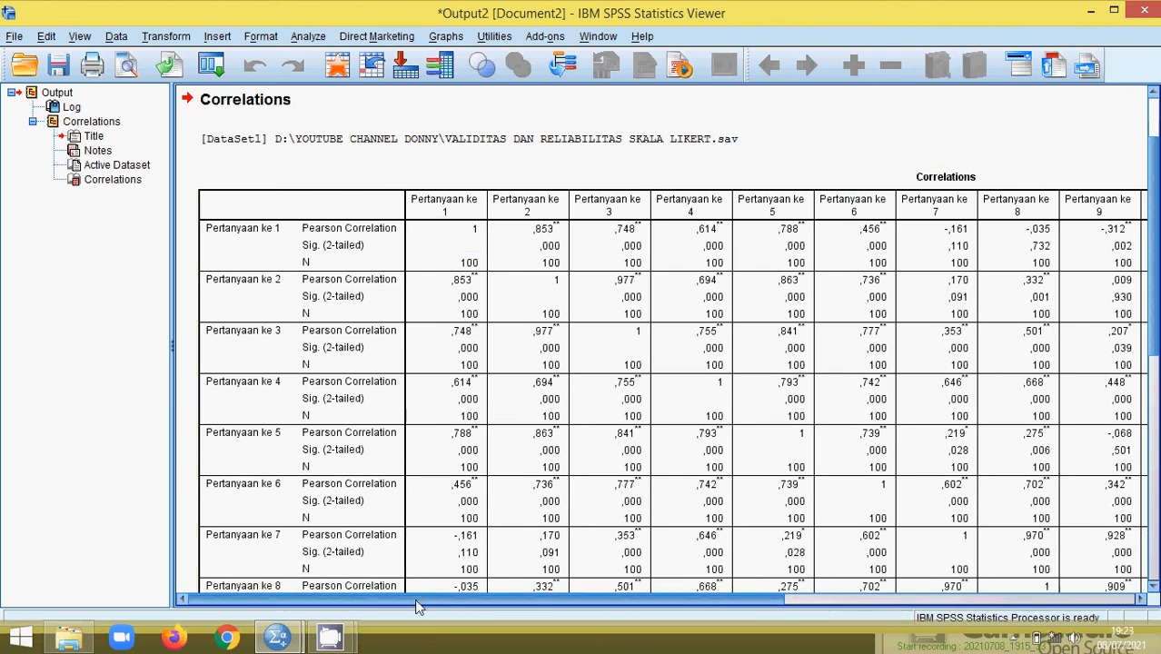
Examine each question's Pearson correlation and significance against Skor_Total in the Correlations table, including the significance-level footnotes
left_click_drag(418, 606, 781, 609)
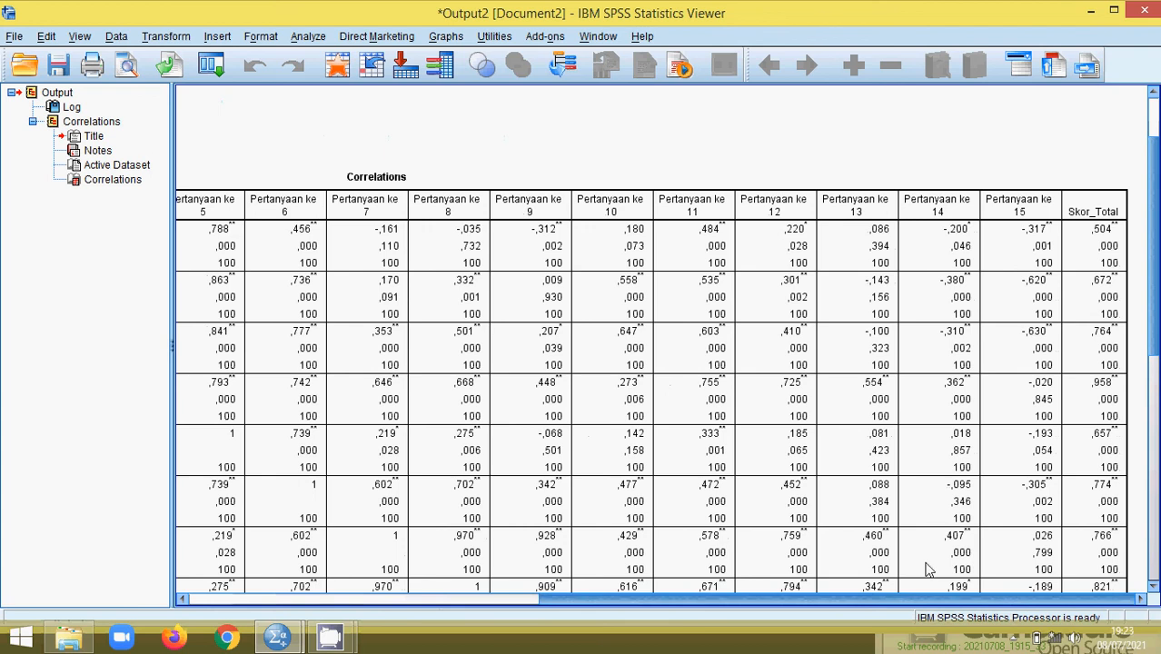
left_click_drag(1157, 259, 1157, 286)
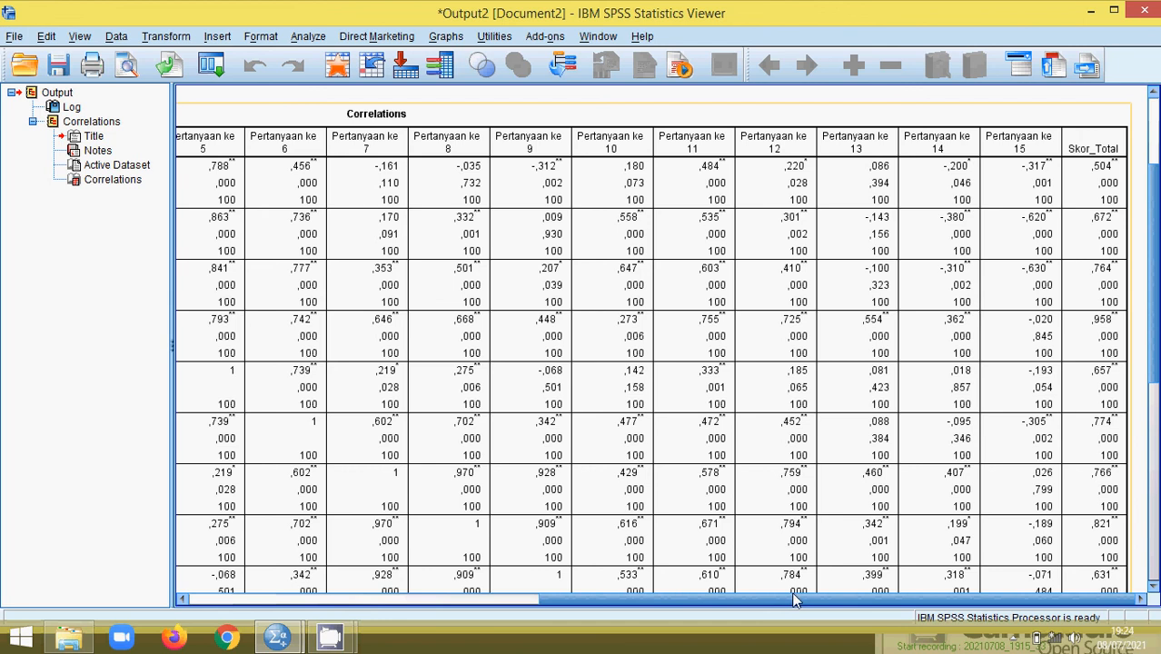
left_click_drag(794, 600, 578, 612)
left_click_drag(502, 619, 429, 616)
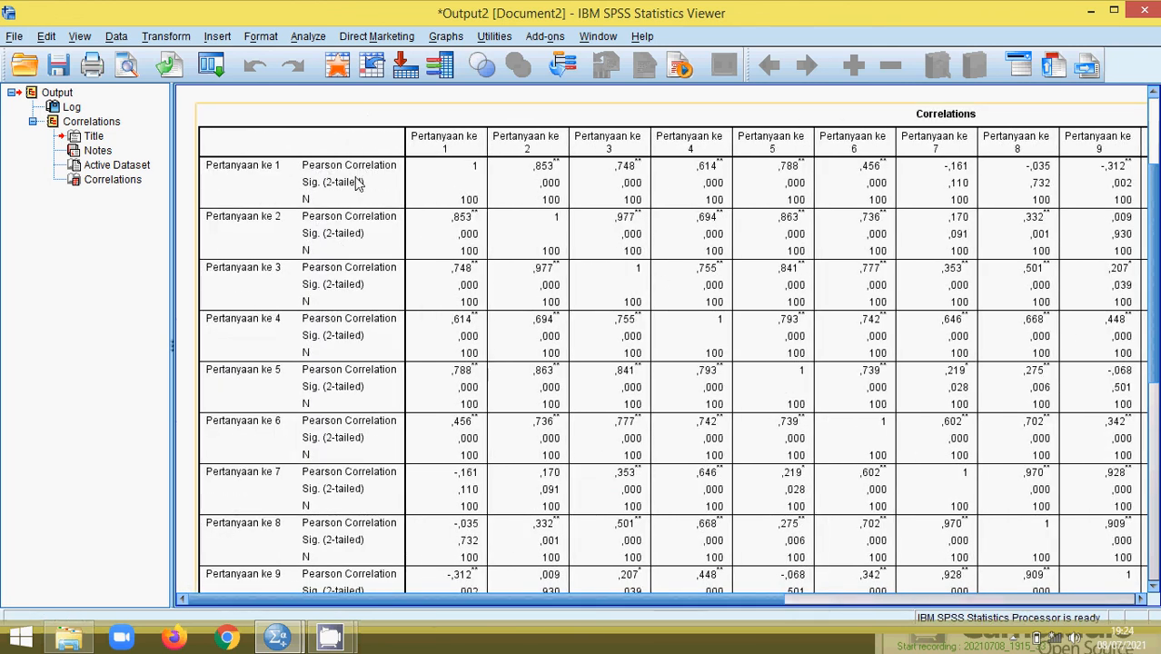
left_click(307, 172)
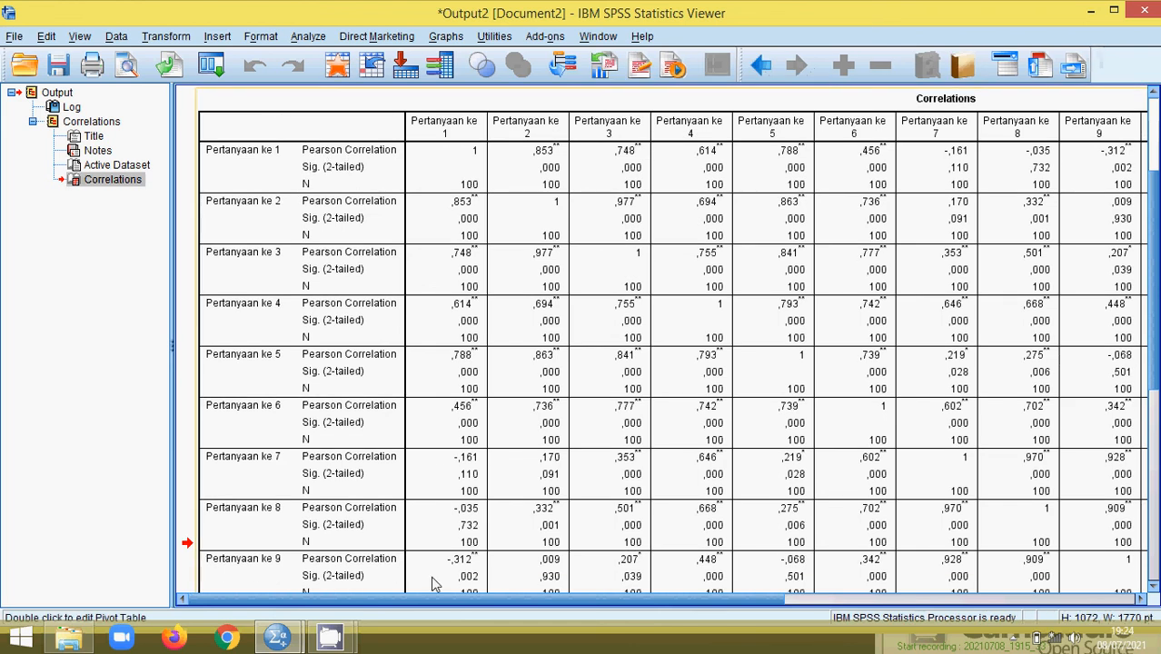
left_click_drag(384, 601, 813, 620)
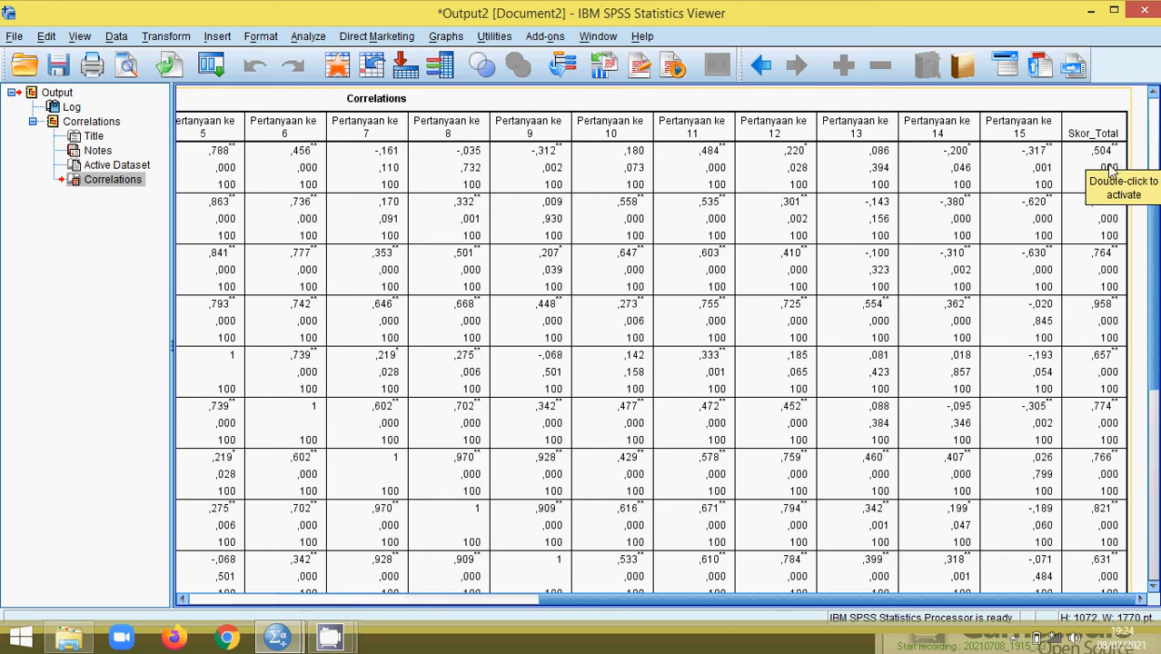
left_click(1097, 264)
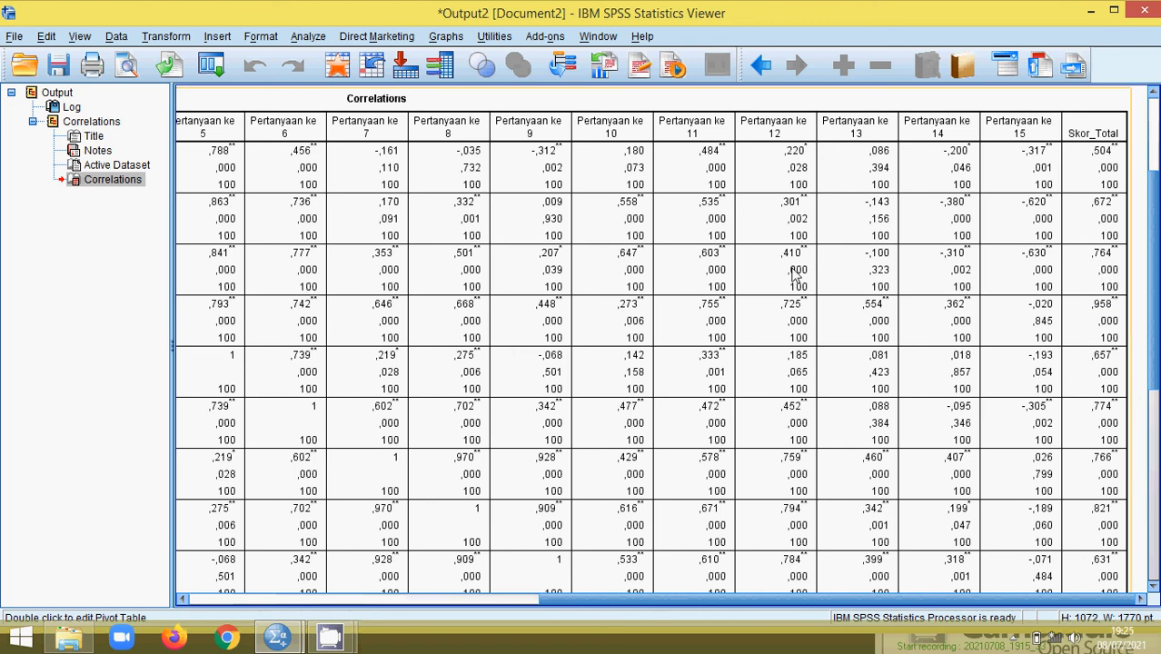
left_click_drag(1151, 228, 1155, 567)
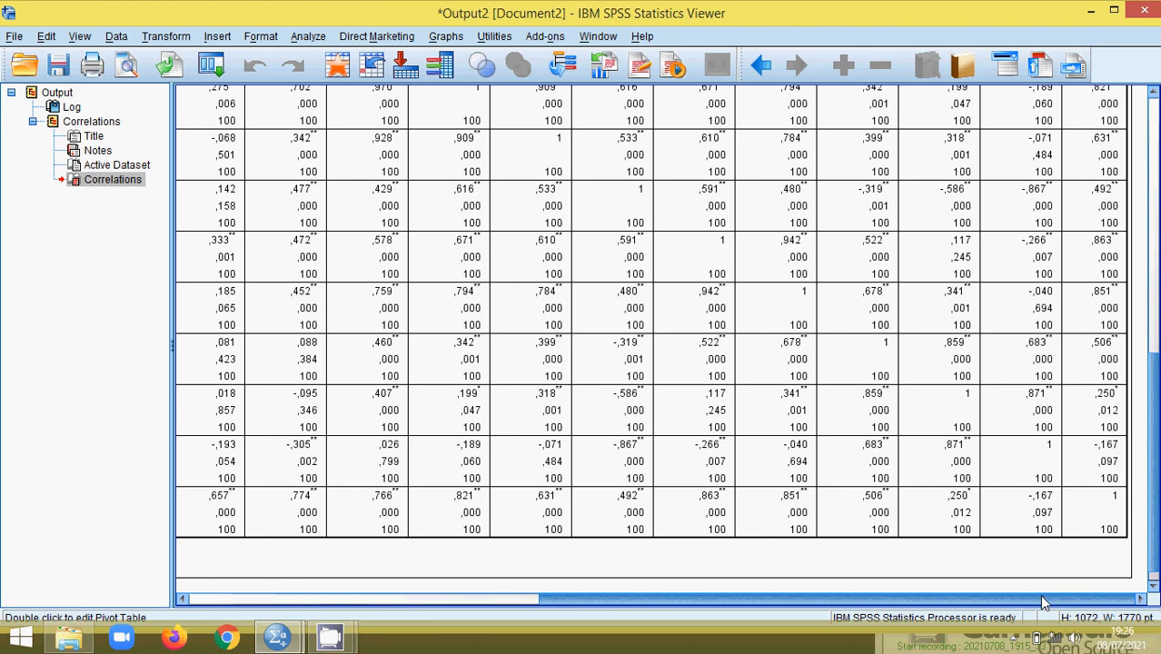
left_click_drag(1039, 595, 570, 622)
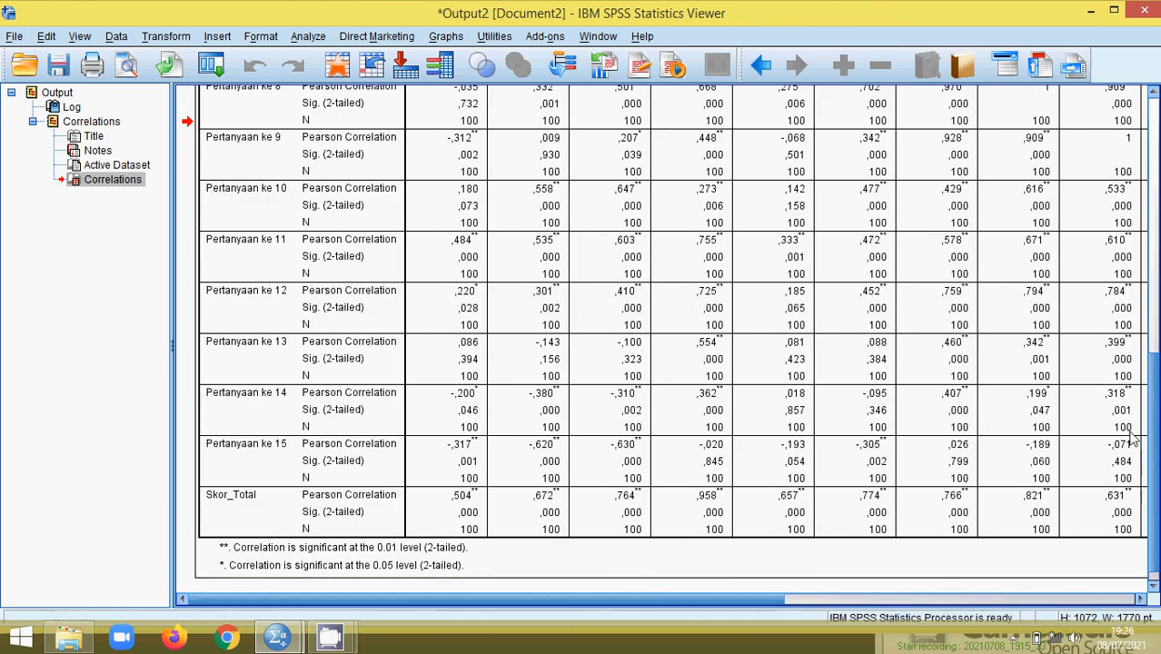
Return from the output viewer to the Data Editor window of the Likert-scale dataset
mouse_move(277, 637)
left_click(228, 554)
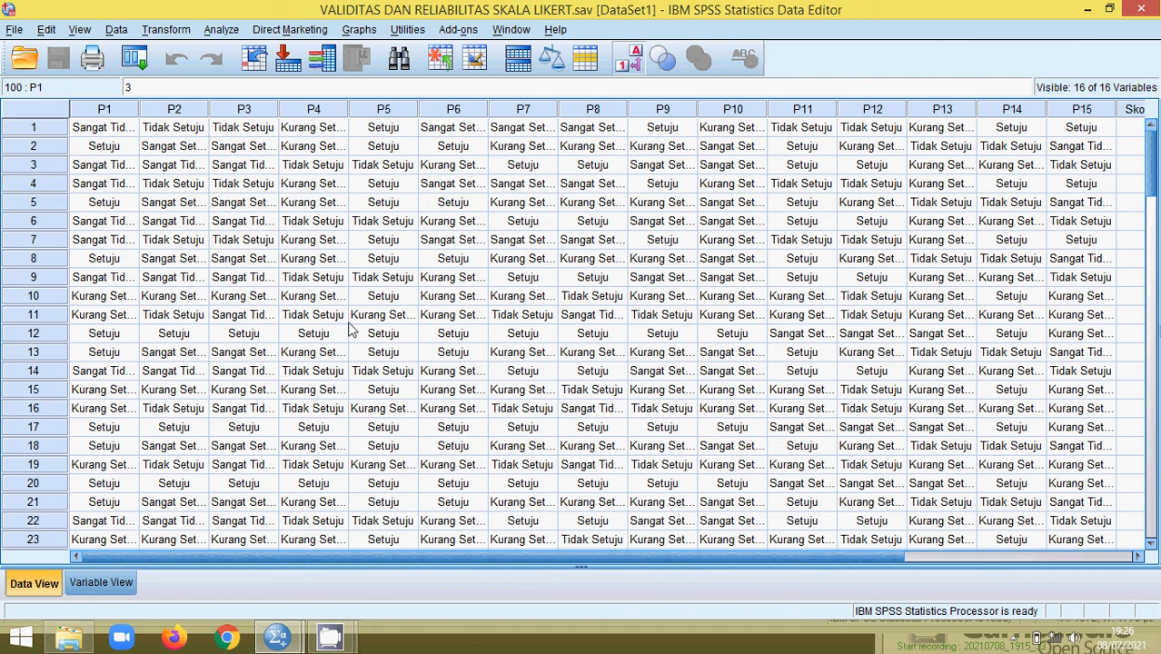
Start a Reliability Analysis and include all variables, from Pertanyaan ke 1 through Pertanyaan ke 15 plus Skor_Total, as items
left_click(227, 36)
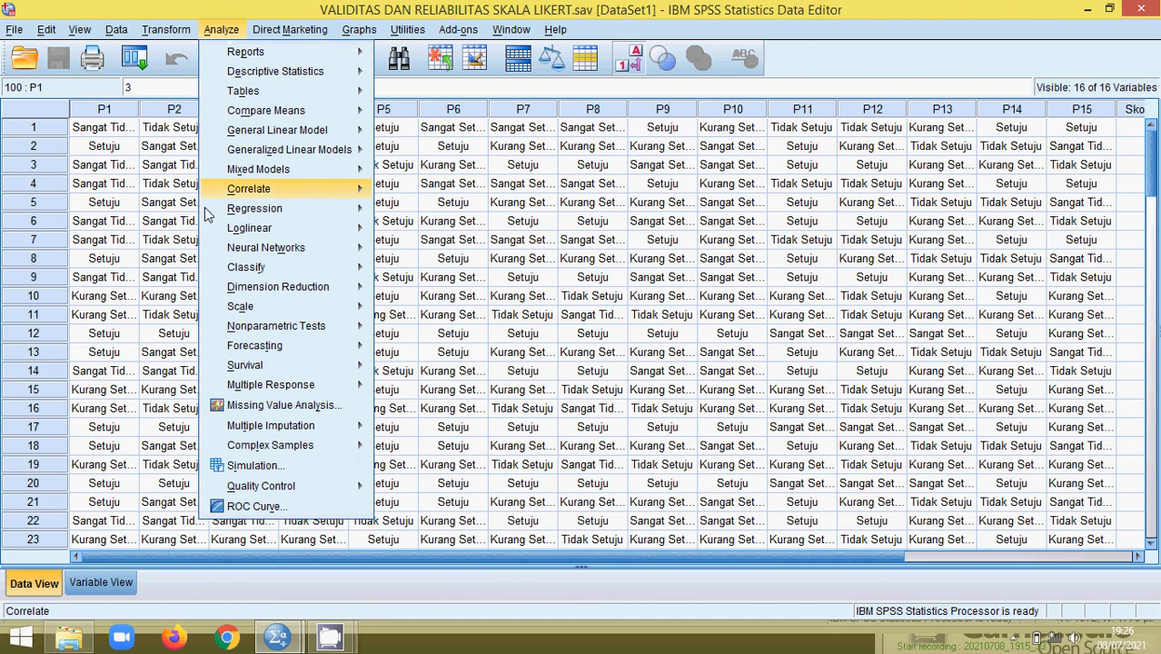
mouse_move(209, 313)
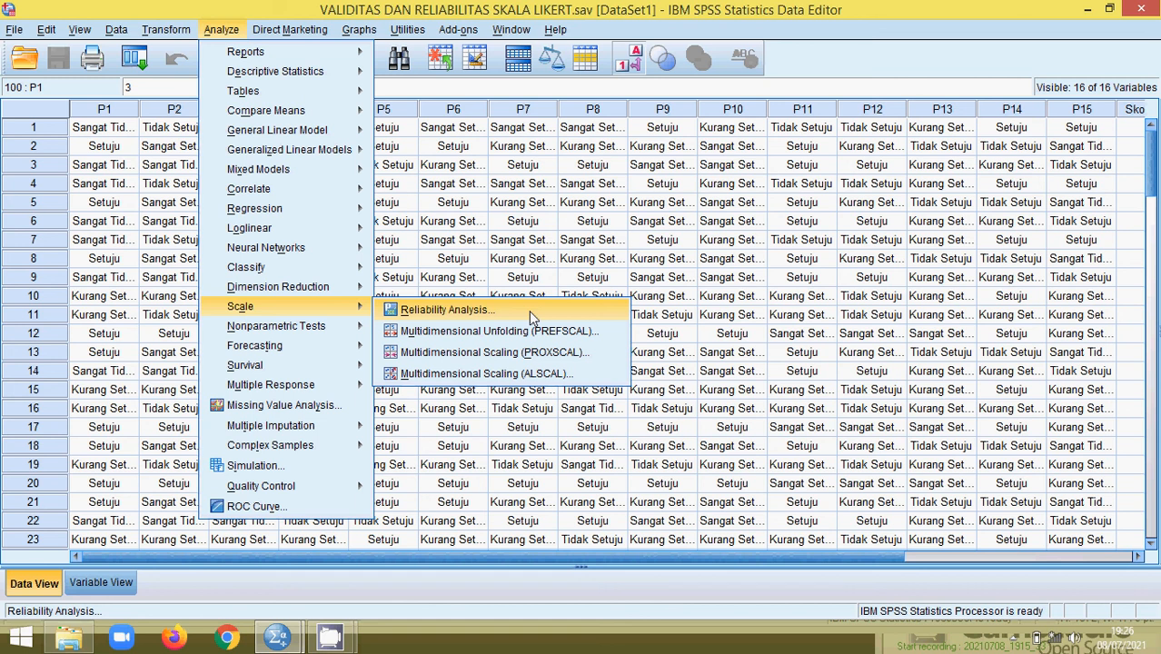
left_click(504, 310)
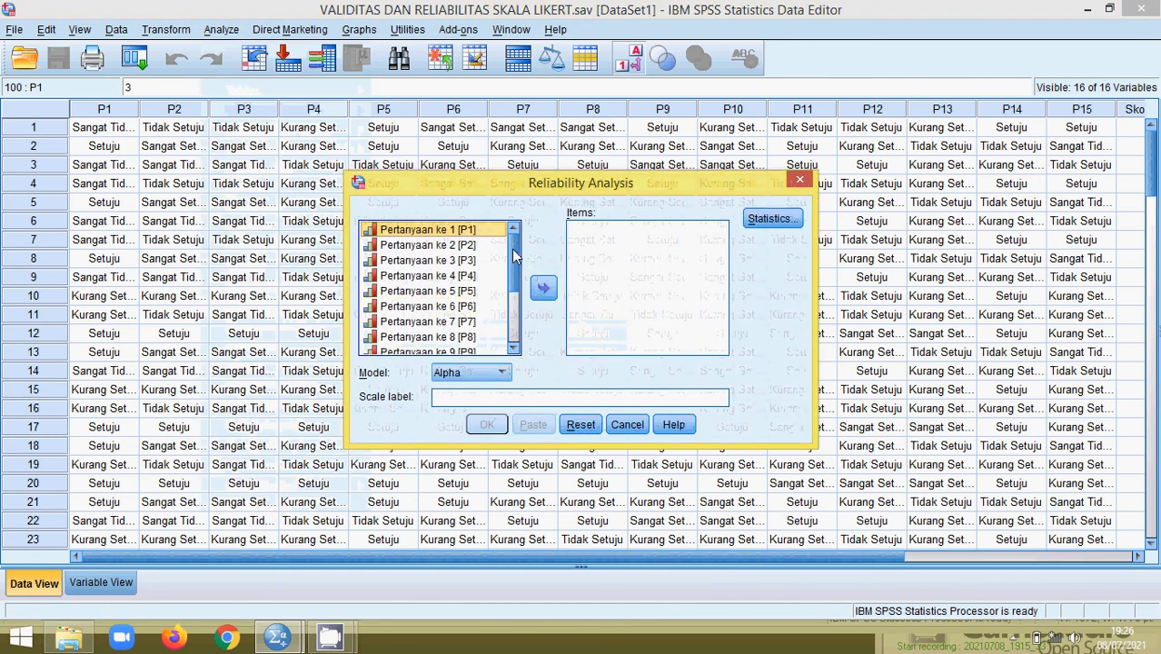
mouse_move(514, 250)
left_mouse_down()
mouse_move(503, 367)
mouse_move(507, 240)
left_mouse_up()
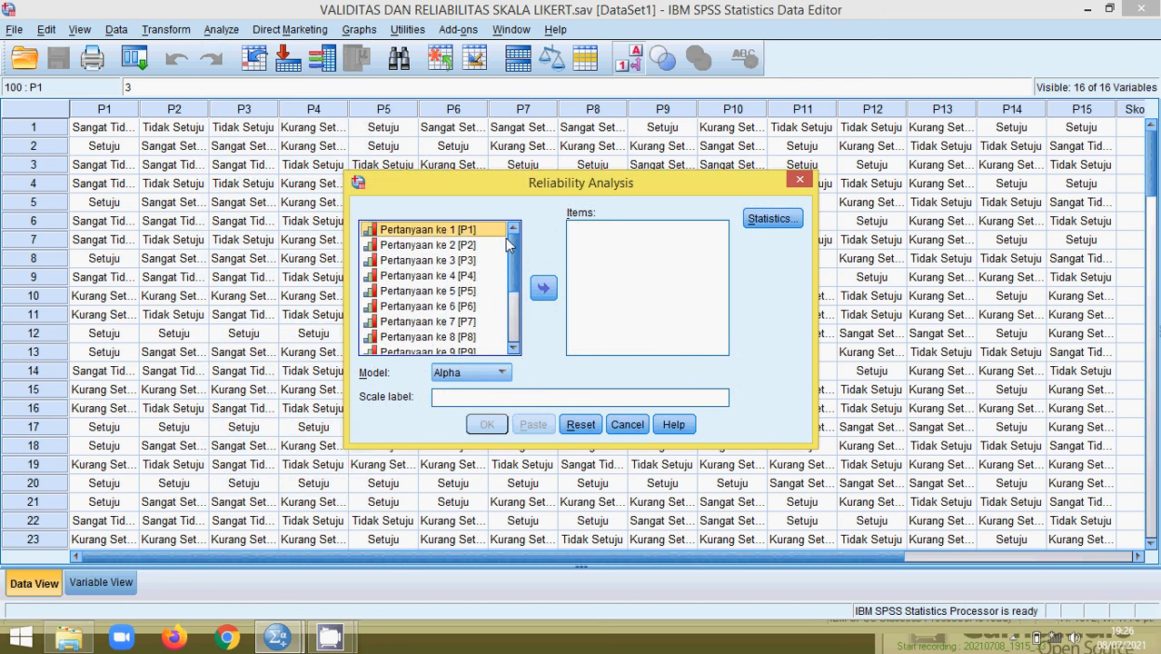
left_click(442, 234)
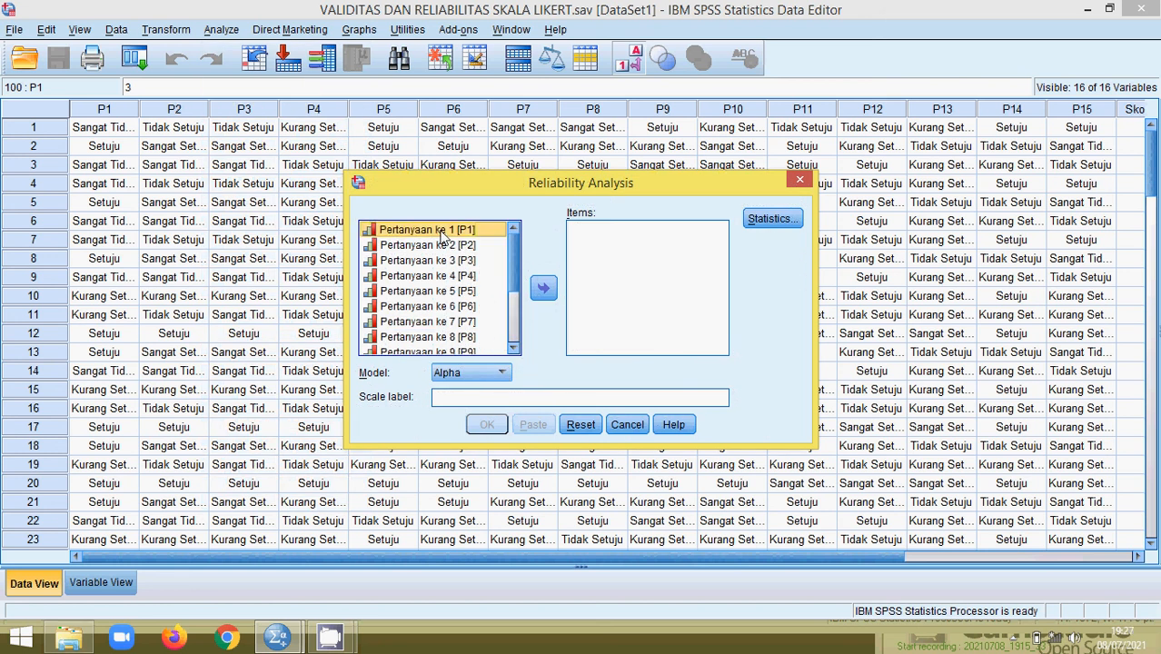
key("ctrl+a")
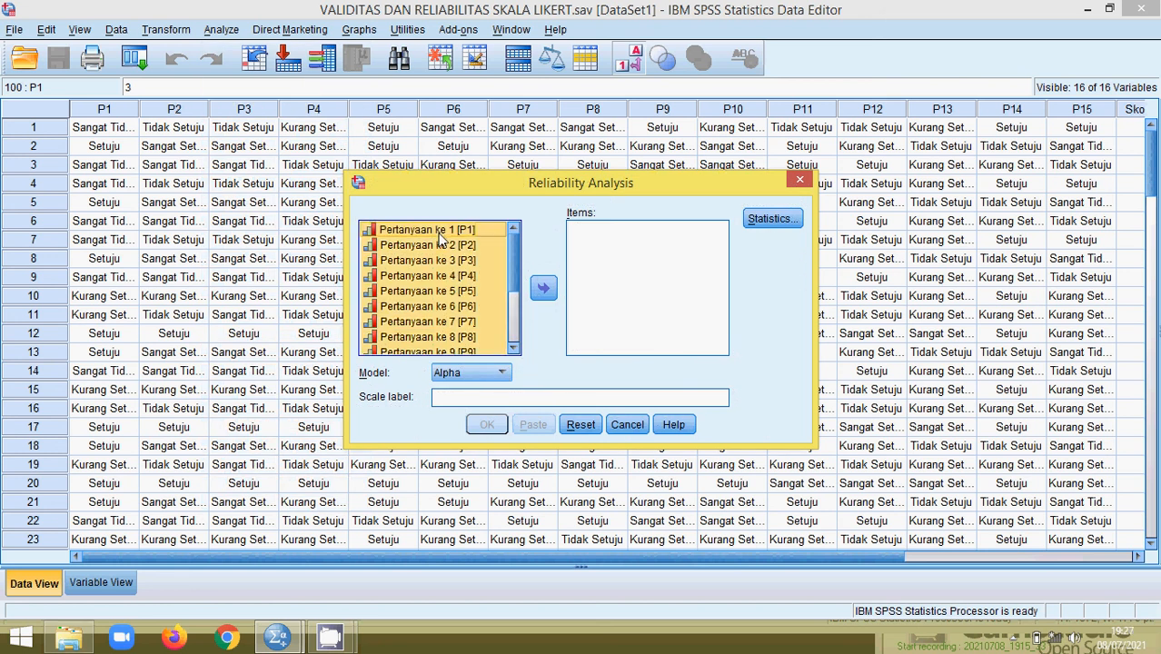
left_click(544, 289)
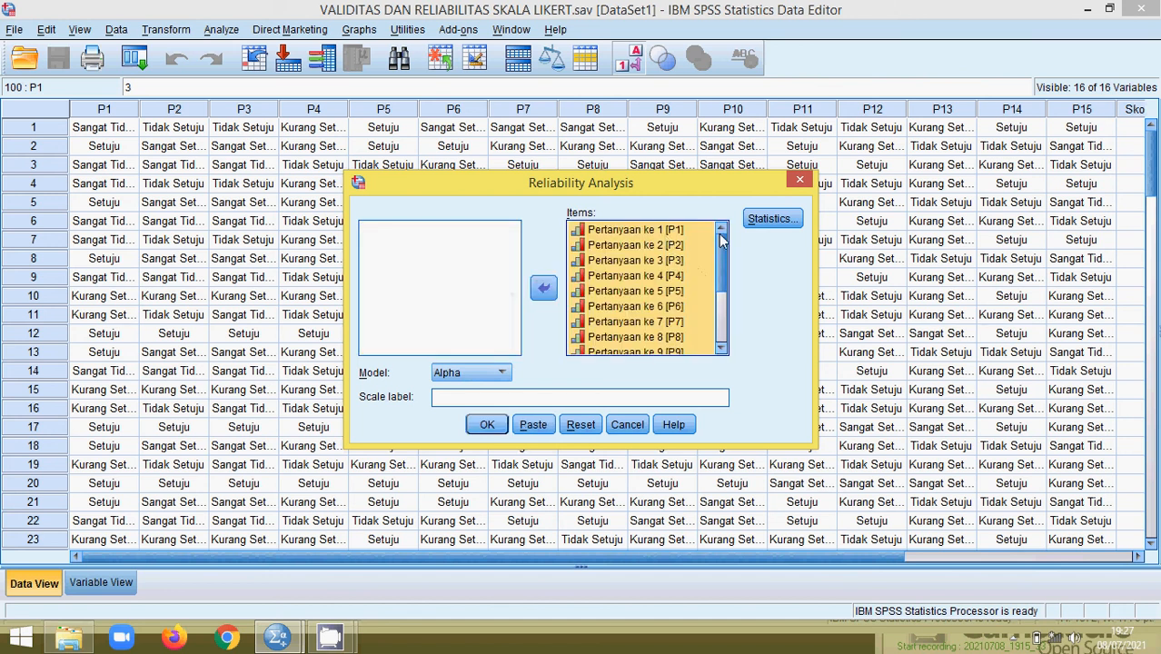
left_click(725, 313)
left_click_drag(724, 306, 731, 227)
Run the reliability analysis with the Alpha model, leaving the optional statistics unselected
left_click(789, 223)
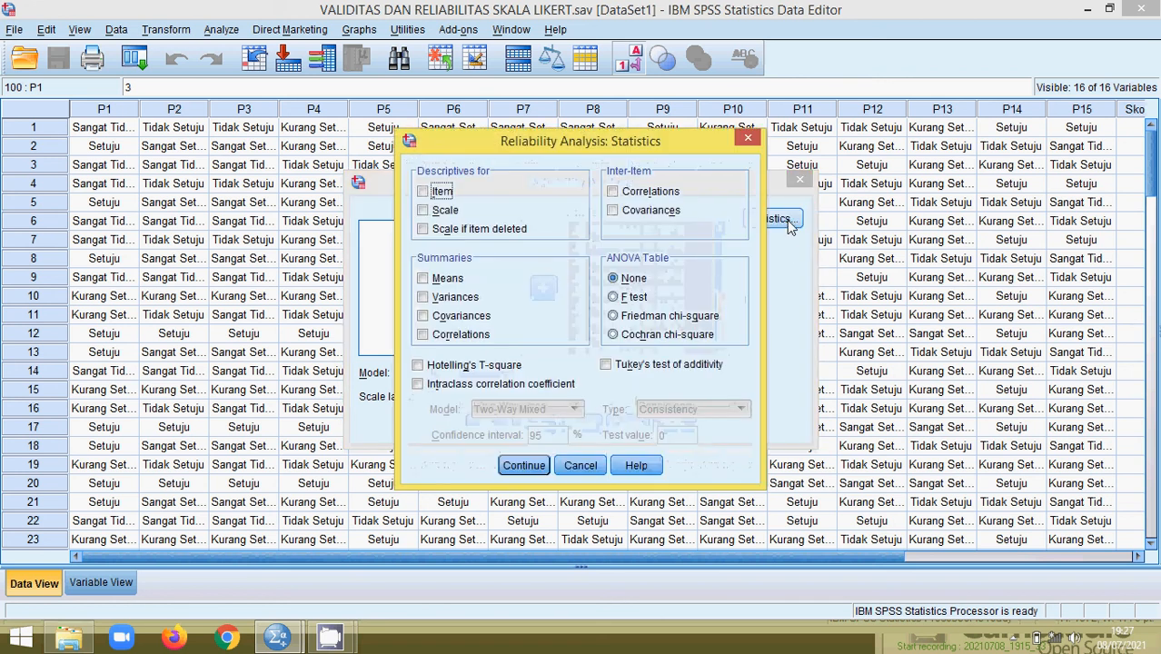
left_click(748, 139)
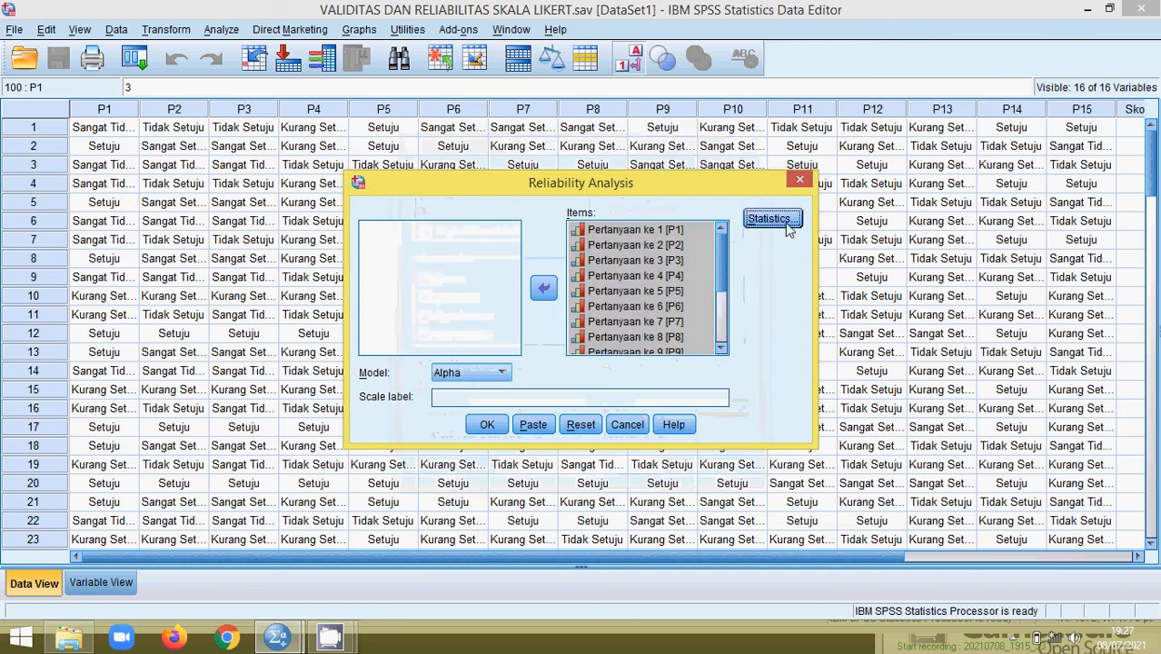
left_click(457, 375)
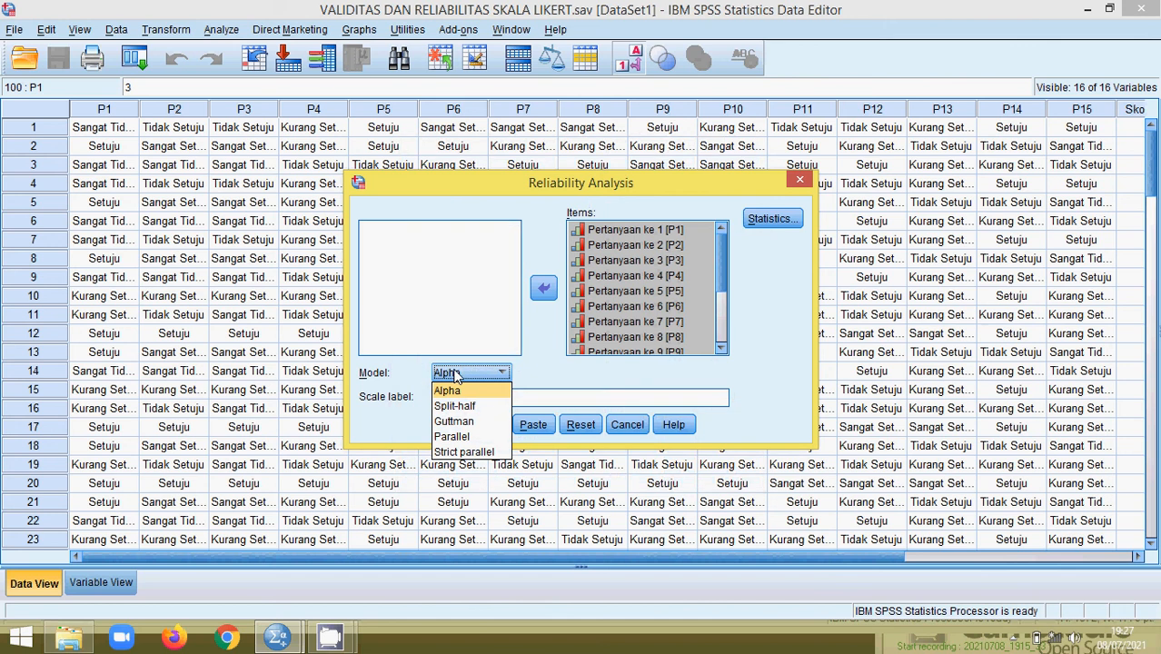
left_click(457, 376)
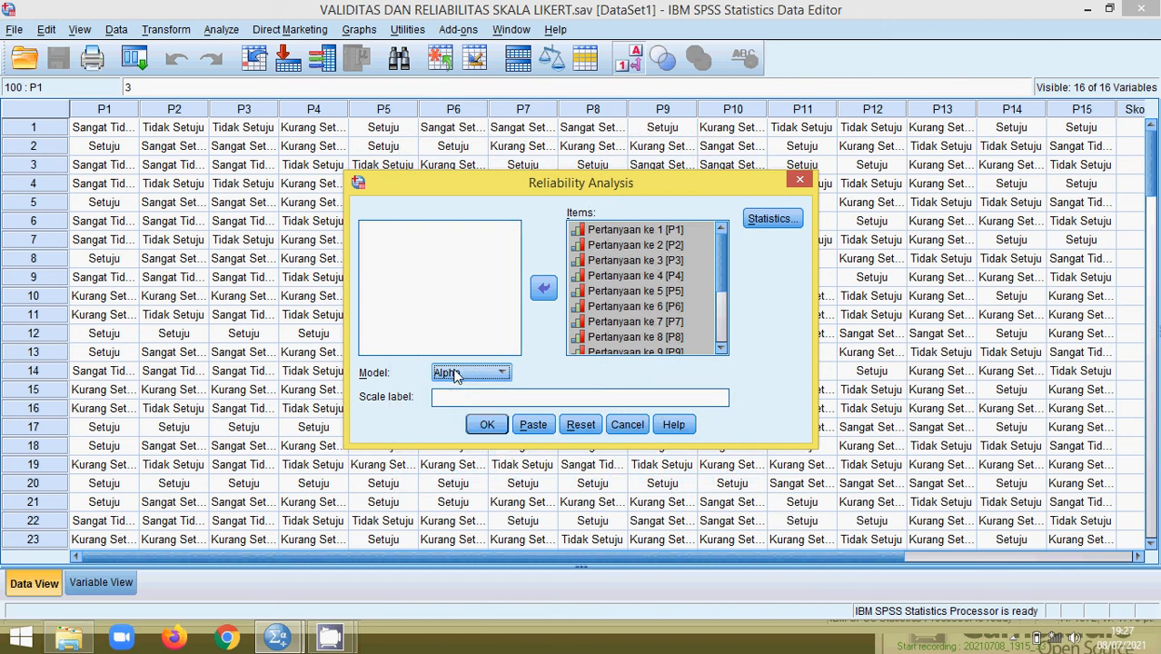
left_click(490, 375)
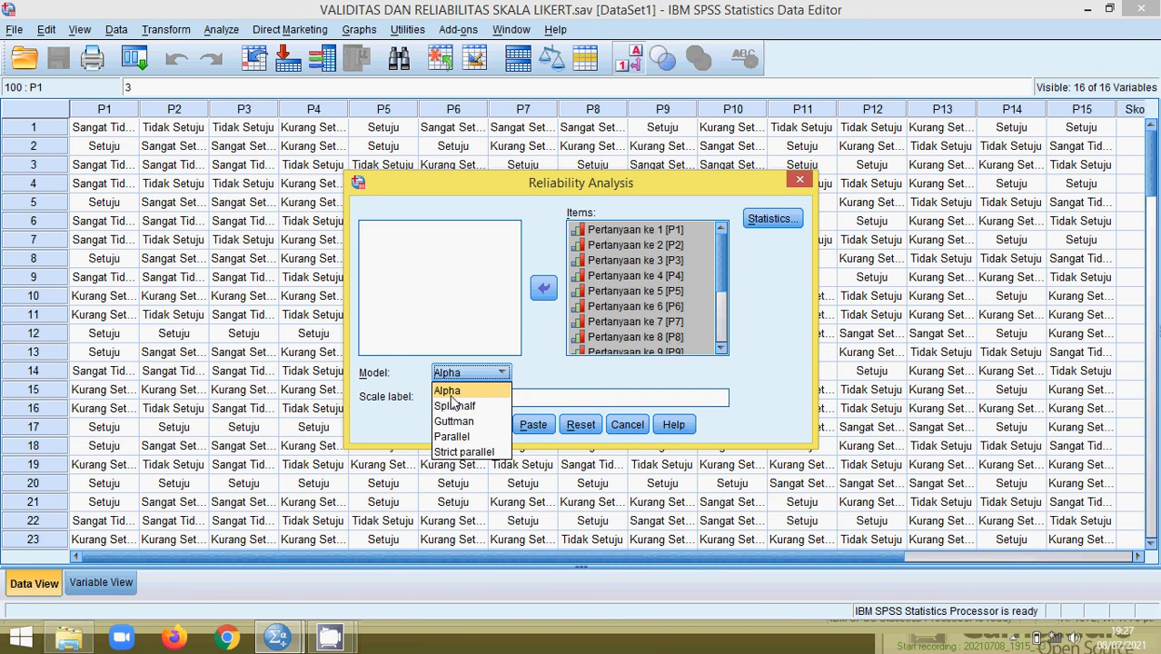
left_click(461, 376)
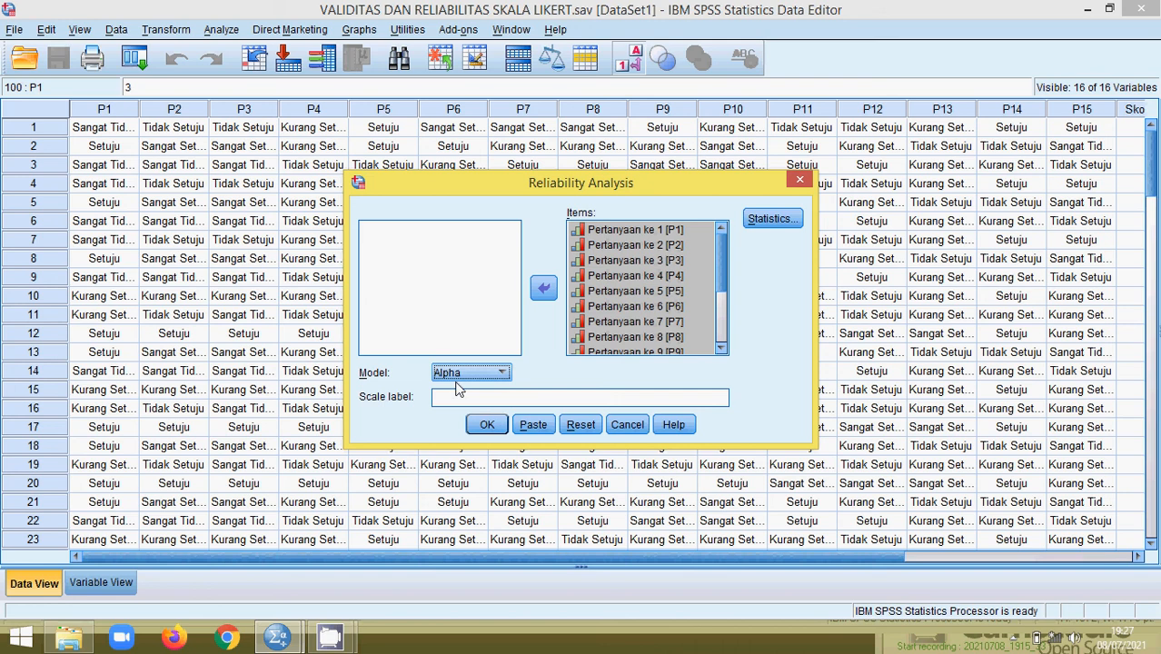
left_click(487, 424)
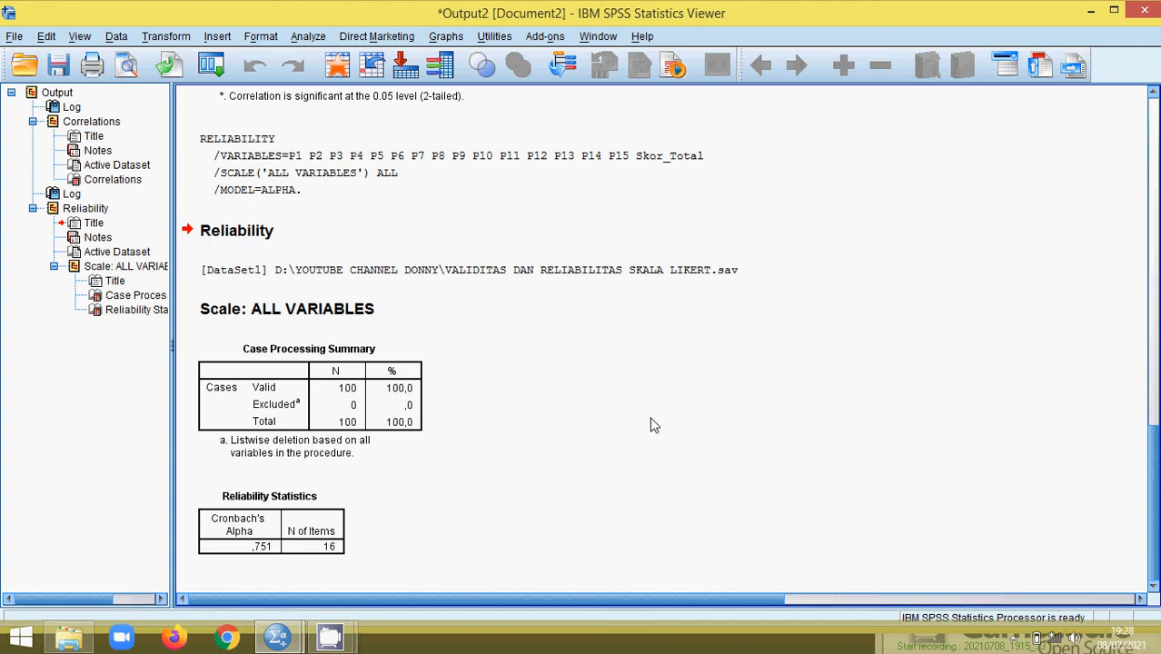
Examine Cronbach's Alpha and the number of items in the Reliability Statistics table
left_click(257, 519)
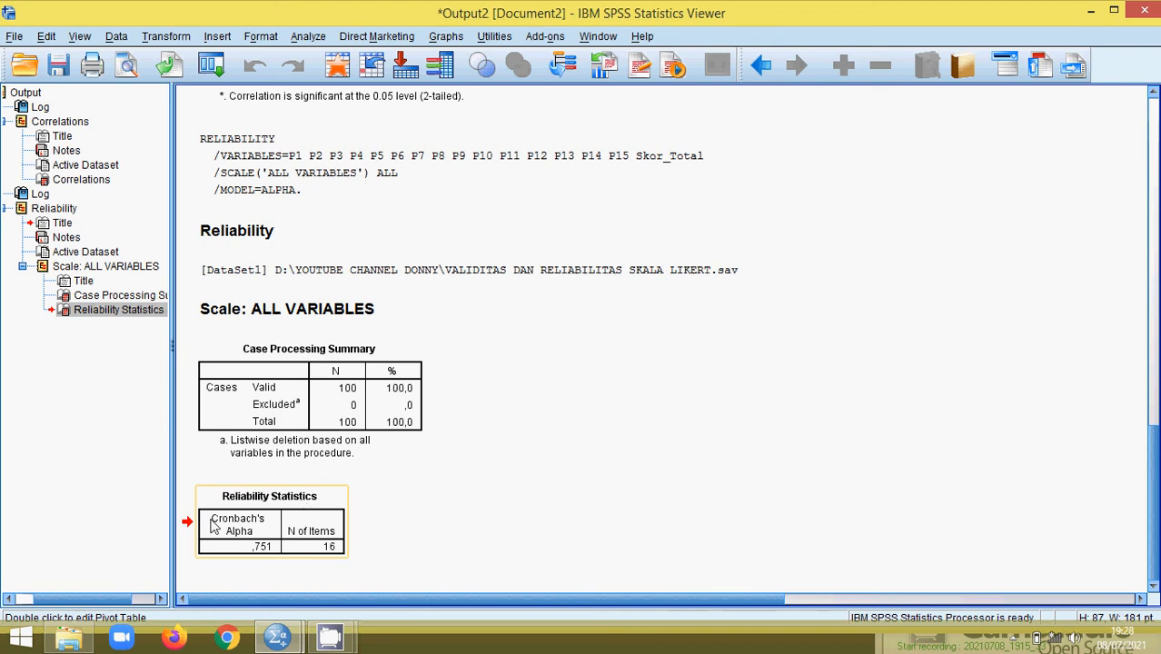
left_click(267, 556)
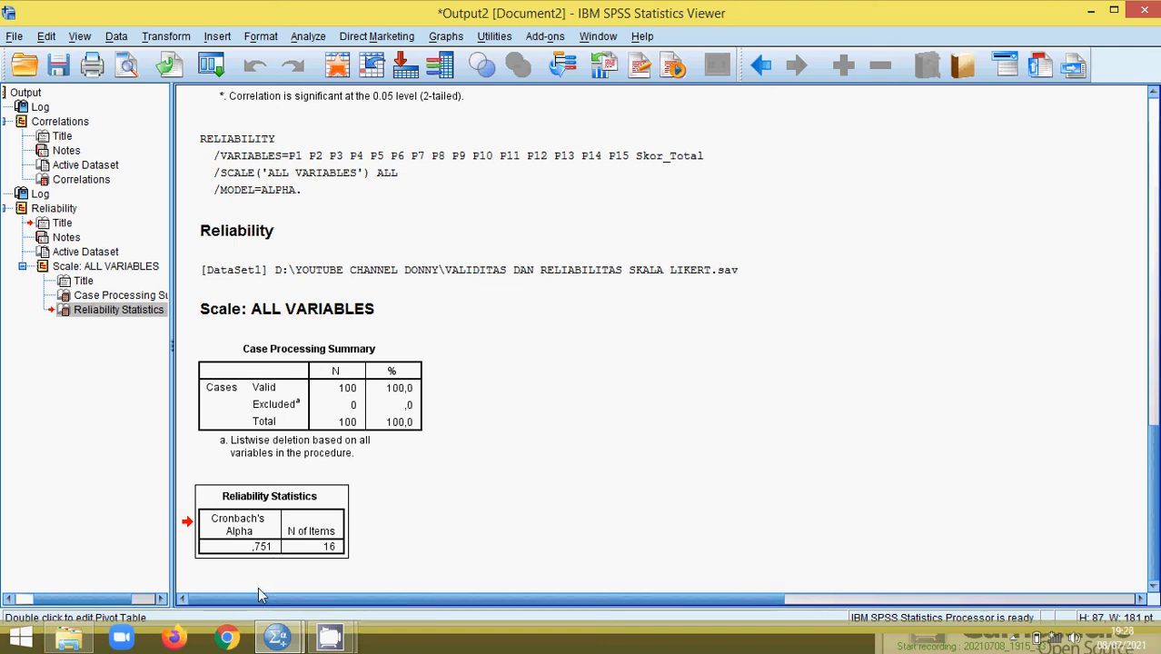
left_click(254, 560)
Switch from the output viewer to the Data Editor window of the Likert-scale dataset and minimize it
mouse_move(277, 639)
left_click(186, 554)
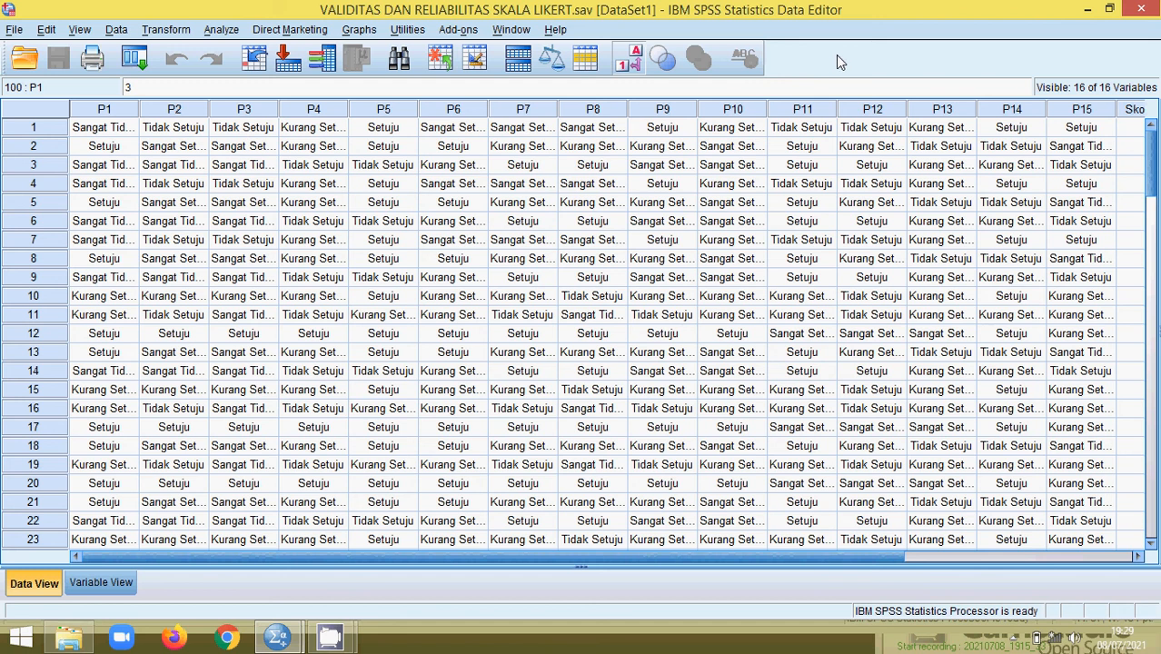
left_click(1090, 11)
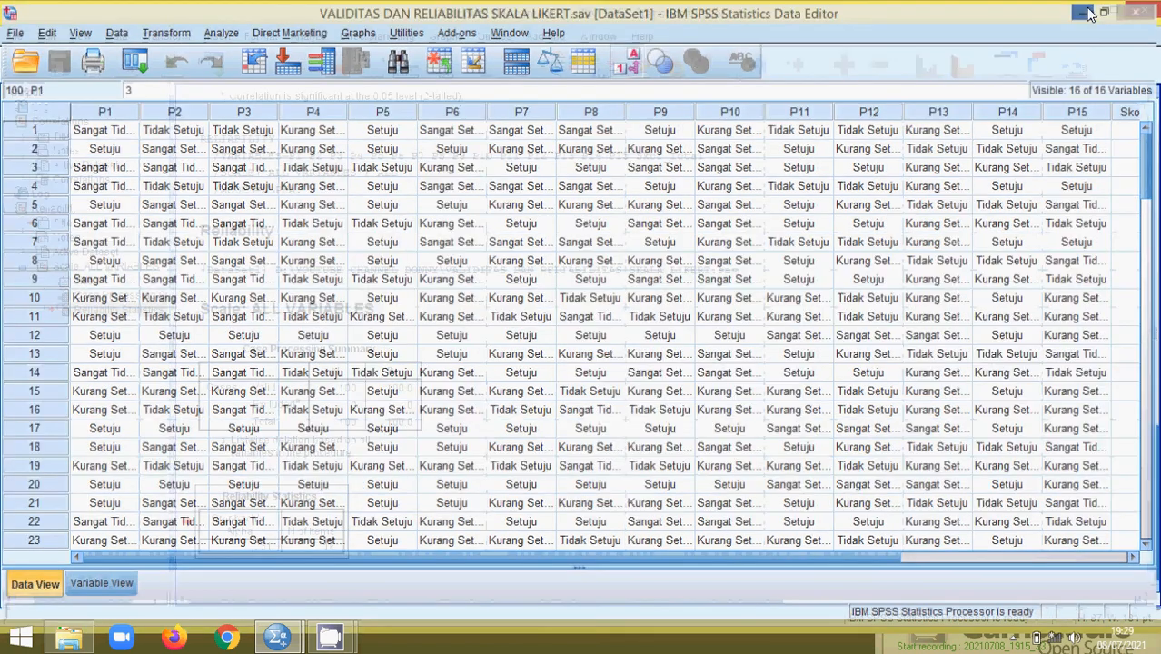